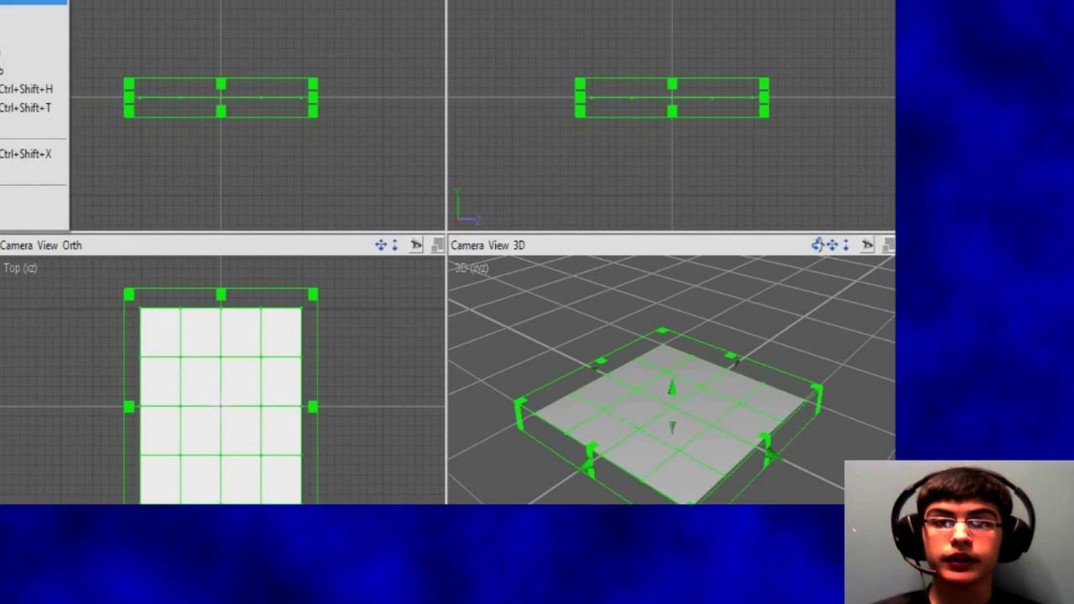
- Deselect the plane that has just been subdivided into a 4x4 grid
{"action": "left_click", "coordinate": [285, 420]}
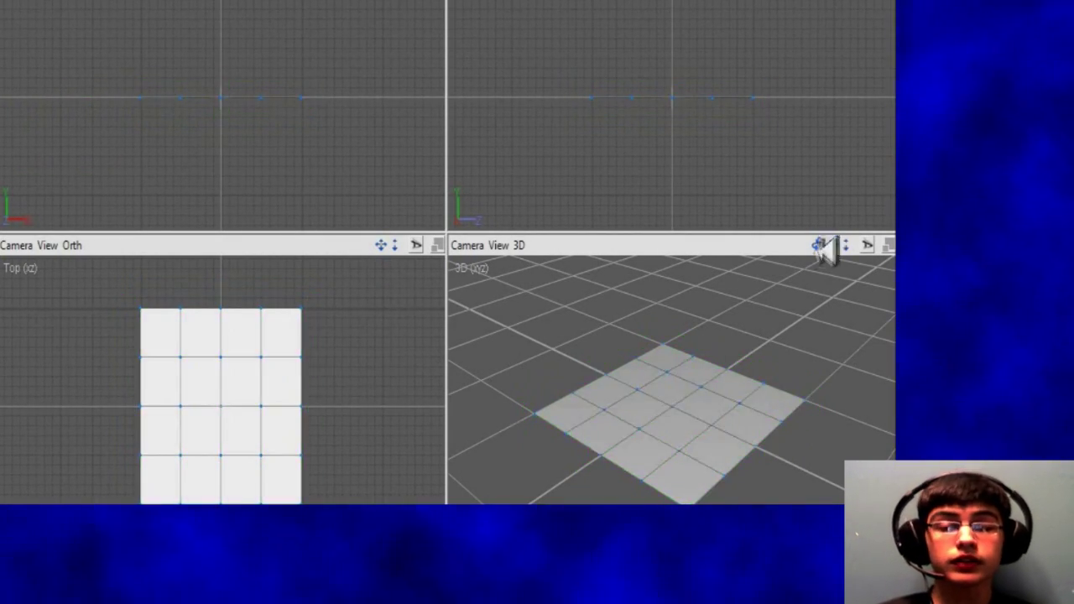
- In the maximised Top view, delete the middle rows' side faces to leave an I shape
{"action": "left_click_drag", "start_coordinate": [821, 245], "coordinate": [839, 245]}
{"action": "left_click", "coordinate": [416, 244]}
{"action": "left_click", "coordinate": [600, 243]}
{"action": "key", "text": "Delete"}
{"action": "left_click", "coordinate": [585, 307]}
{"action": "key", "text": "Delete"}
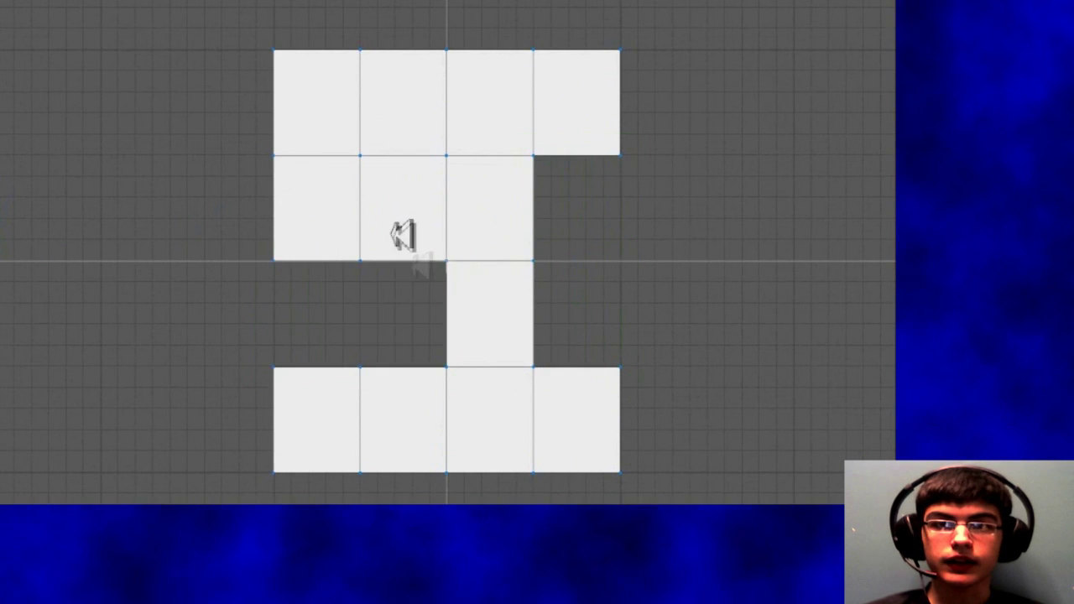
{"action": "left_click", "coordinate": [328, 293]}
{"action": "key", "text": "Delete"}
{"action": "left_click", "coordinate": [348, 221]}
{"action": "key", "text": "Delete"}
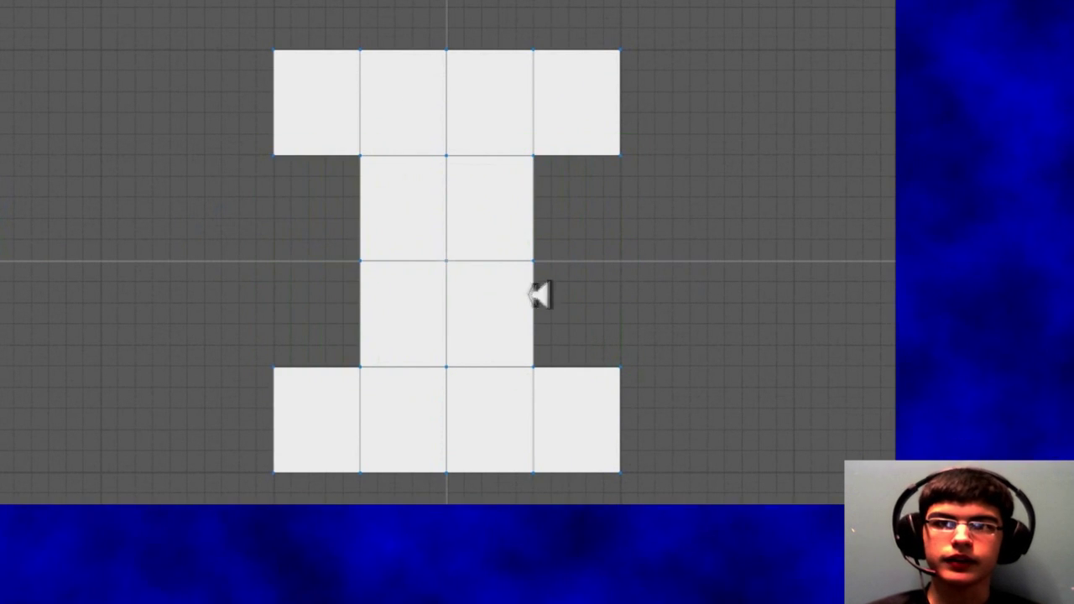
- Narrow the four middle-column faces inward to corridor width
{"action": "left_click", "coordinate": [503, 310]}
{"action": "left_click", "coordinate": [403, 315], "text": "shift"}
{"action": "left_click_drag", "start_coordinate": [352, 147], "coordinate": [528, 261], "text": "shift"}
{"action": "left_click_drag", "start_coordinate": [350, 264], "coordinate": [384, 262]}
{"action": "left_click_drag", "start_coordinate": [527, 262], "coordinate": [509, 262]}
{"action": "left_click", "coordinate": [655, 252]}
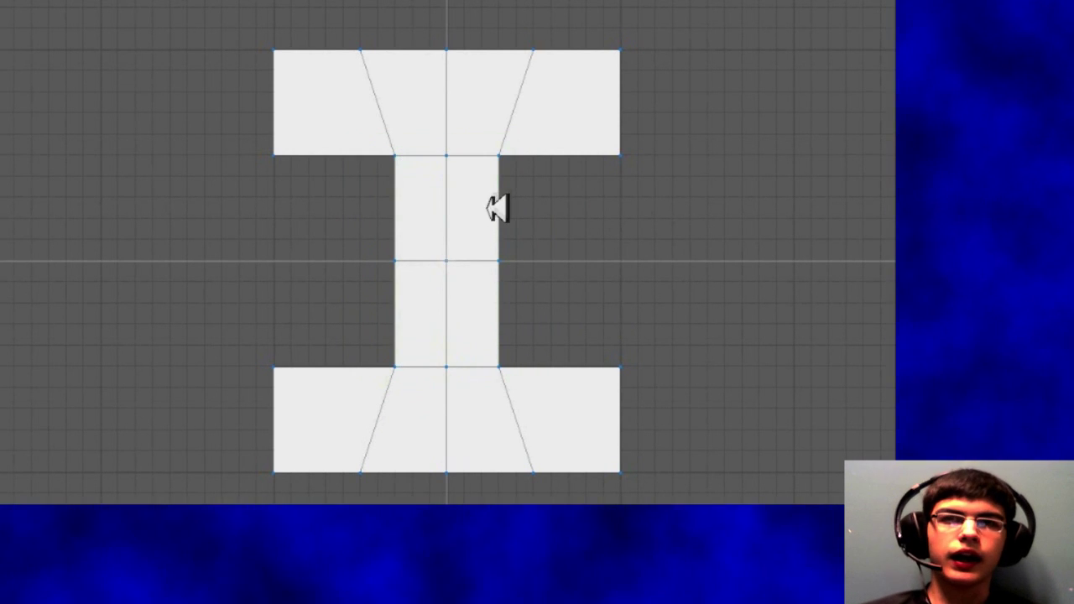
{"action": "key", "text": "ctrl+z"}
{"action": "key", "text": "ctrl+z"}
{"action": "key", "text": "ctrl+z"}
{"action": "key", "text": "ctrl+z"}
{"action": "key", "text": "ctrl+z"}
{"action": "key", "text": "ctrl+z"}
{"action": "mouse_move", "coordinate": [351, 260]}
{"action": "left_mouse_down"}
{"action": "mouse_move", "coordinate": [368, 259]}
{"action": "mouse_move", "coordinate": [331, 260]}
{"action": "mouse_move", "coordinate": [378, 263]}
{"action": "left_mouse_up"}
{"action": "left_click_drag", "start_coordinate": [550, 260], "coordinate": [526, 260]}
{"action": "left_click", "coordinate": [661, 257]}
- Reshape the upper-middle block to taper the end, then inspect the floor in four views
{"action": "left_click", "coordinate": [424, 202]}
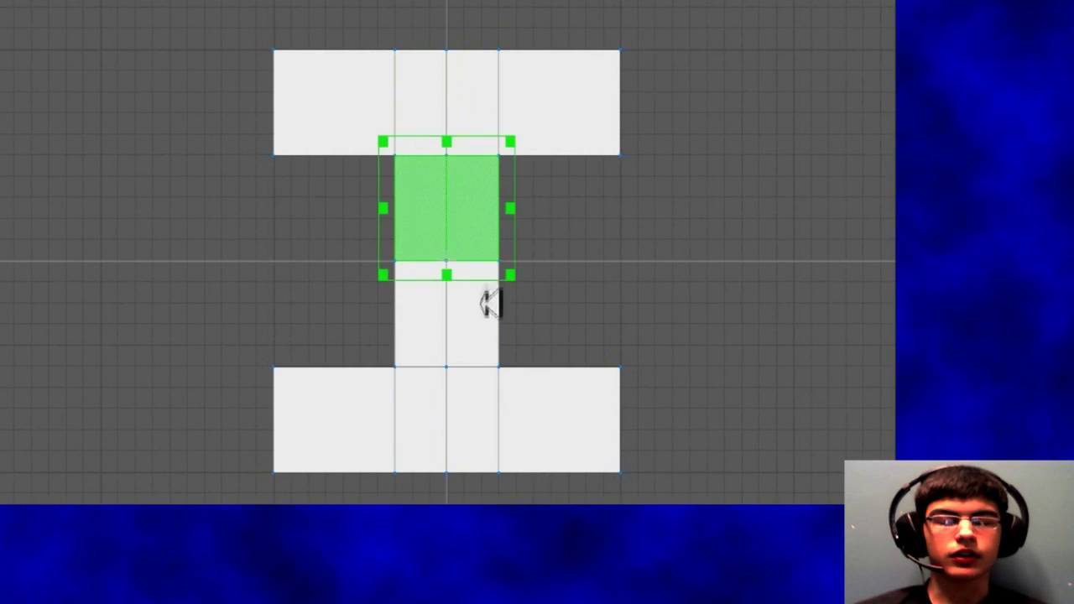
{"action": "left_click_drag", "start_coordinate": [447, 269], "coordinate": [460, 367]}
{"action": "left_click_drag", "start_coordinate": [456, 155], "coordinate": [456, 175]}
{"action": "left_click", "coordinate": [606, 265]}
{"action": "left_click", "coordinate": [831, 4]}
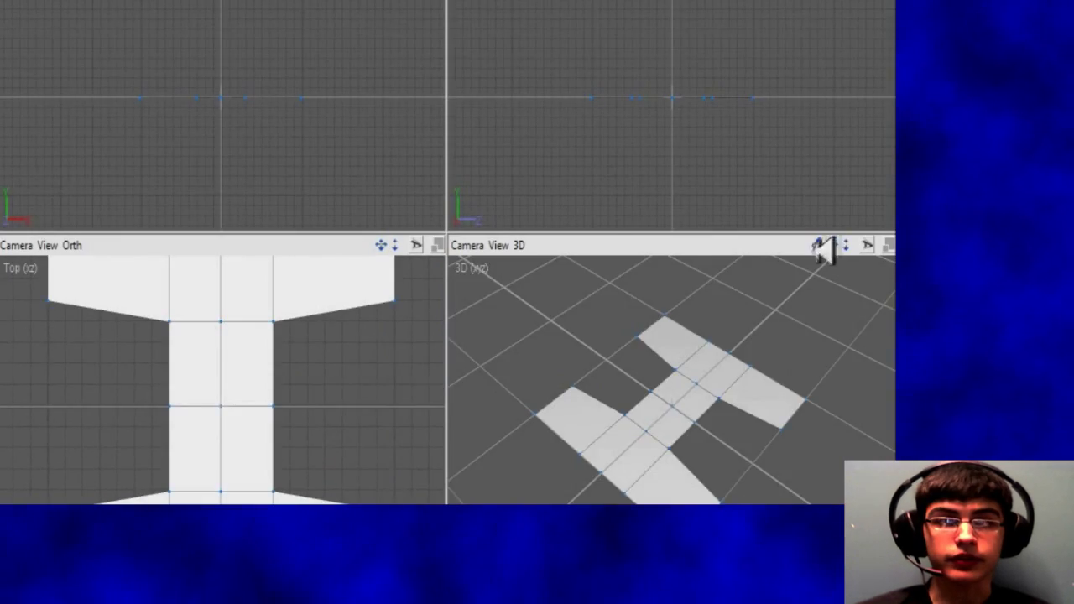
{"action": "left_click_drag", "start_coordinate": [820, 247], "coordinate": [233, 307]}
{"action": "scroll", "coordinate": [370, 358], "scroll_direction": "down", "scroll_amount": 2}
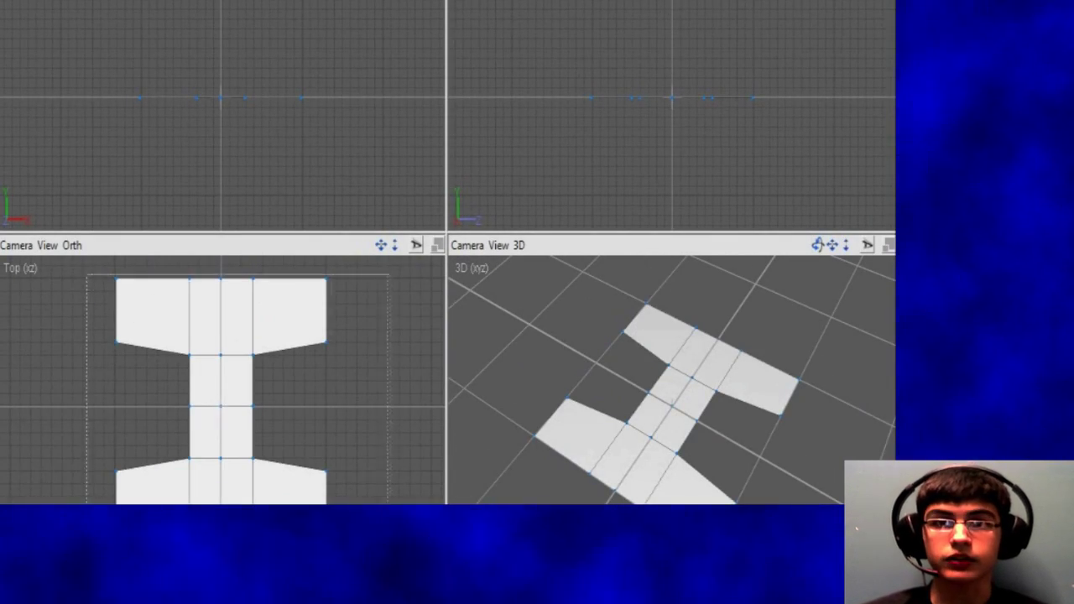
{"action": "key", "text": "Return"}
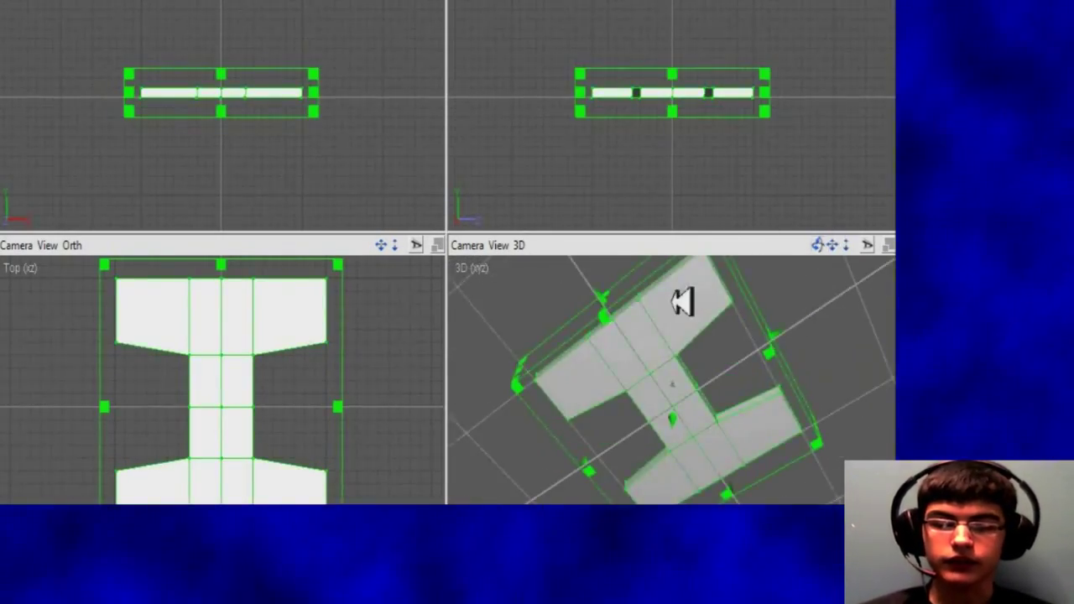
- Subdivide the upper-centre block of the floor into smaller faces
{"action": "mouse_move", "coordinate": [818, 245]}
{"action": "left_mouse_down"}
{"action": "mouse_move", "coordinate": [832, 249]}
{"action": "mouse_move", "coordinate": [781, 242]}
{"action": "mouse_move", "coordinate": [576, 428]}
{"action": "left_mouse_up"}
{"action": "left_click", "coordinate": [224, 192]}
{"action": "left_click", "coordinate": [576, 428]}
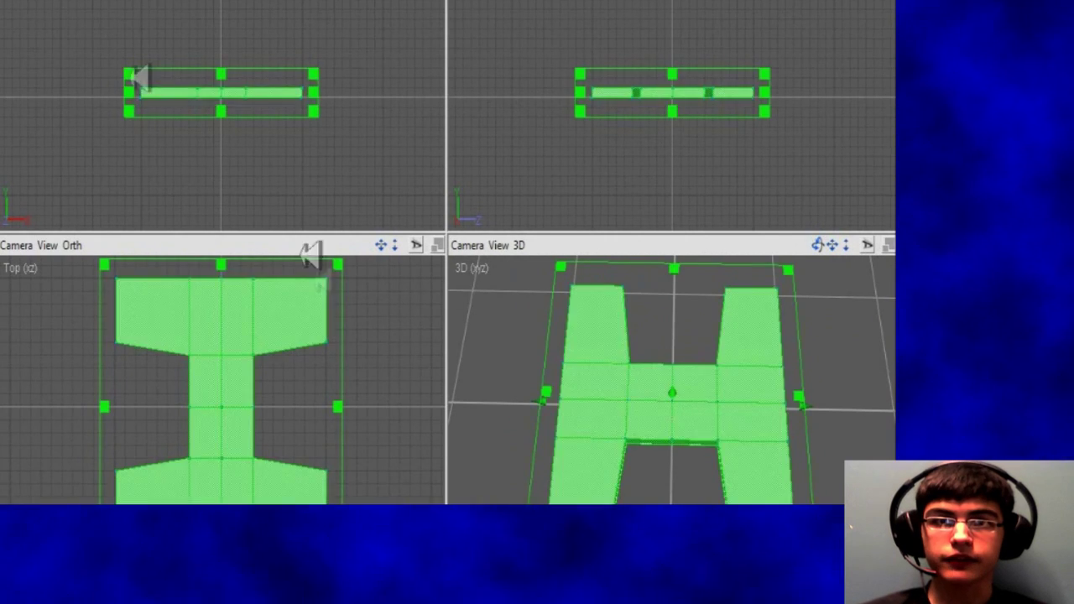
{"action": "left_click", "coordinate": [245, 308]}
{"action": "left_click", "coordinate": [233, 371]}
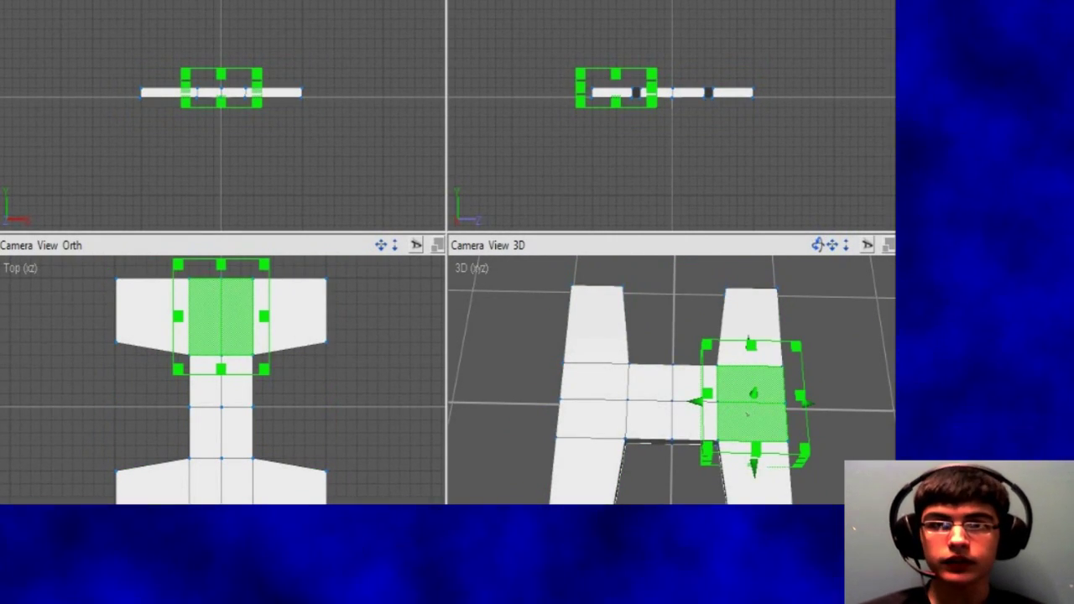
{"action": "left_click", "coordinate": [211, 314]}
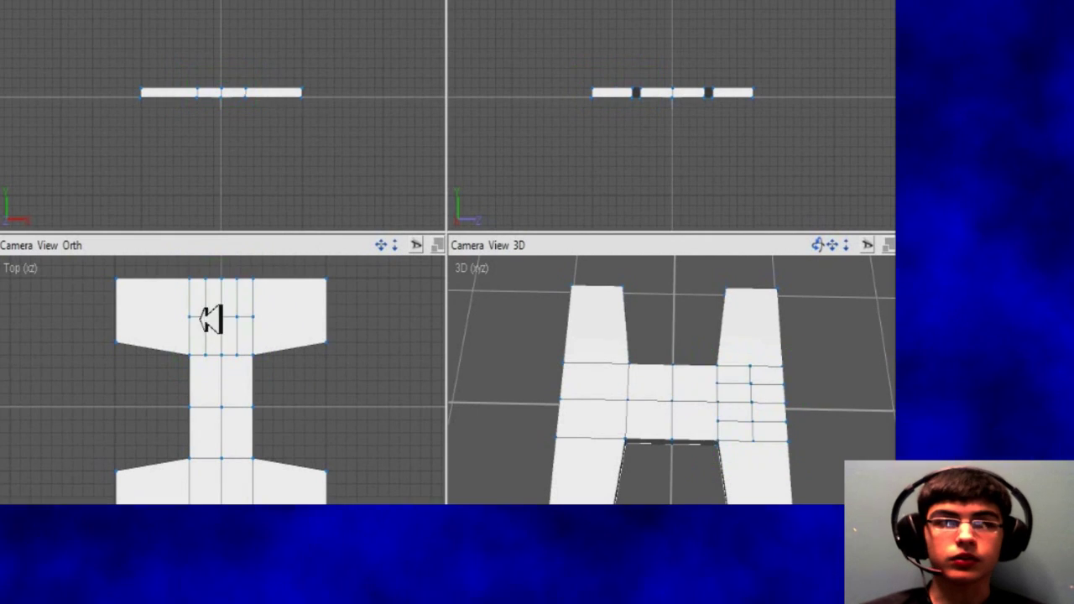
- Subdivide the lower-centre block into a grid as well
{"action": "left_click", "coordinate": [256, 324]}
{"action": "left_click", "coordinate": [227, 468]}
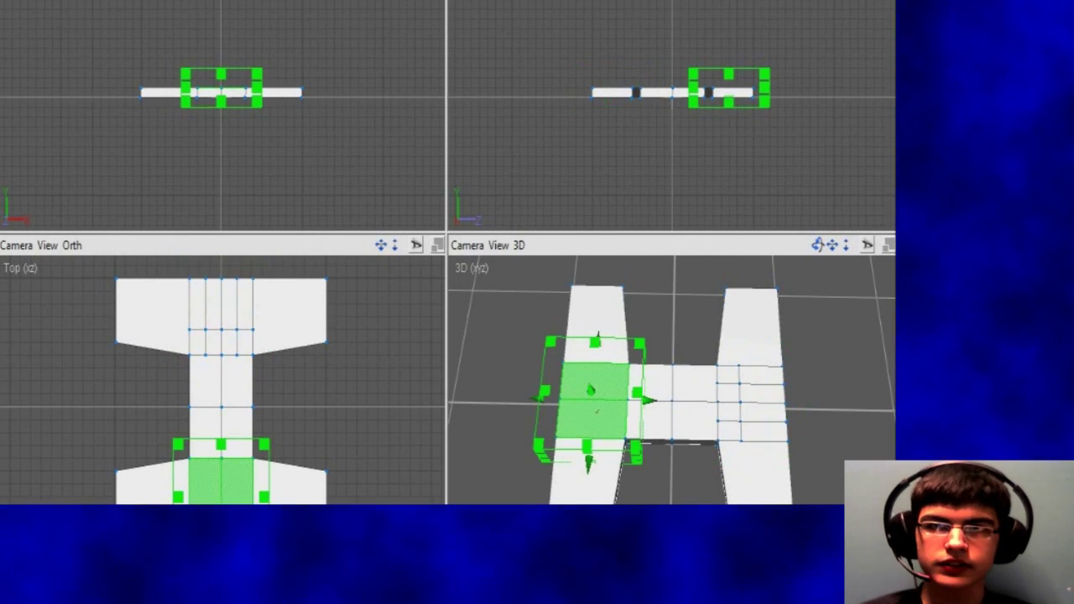
{"action": "left_click", "coordinate": [220, 494]}
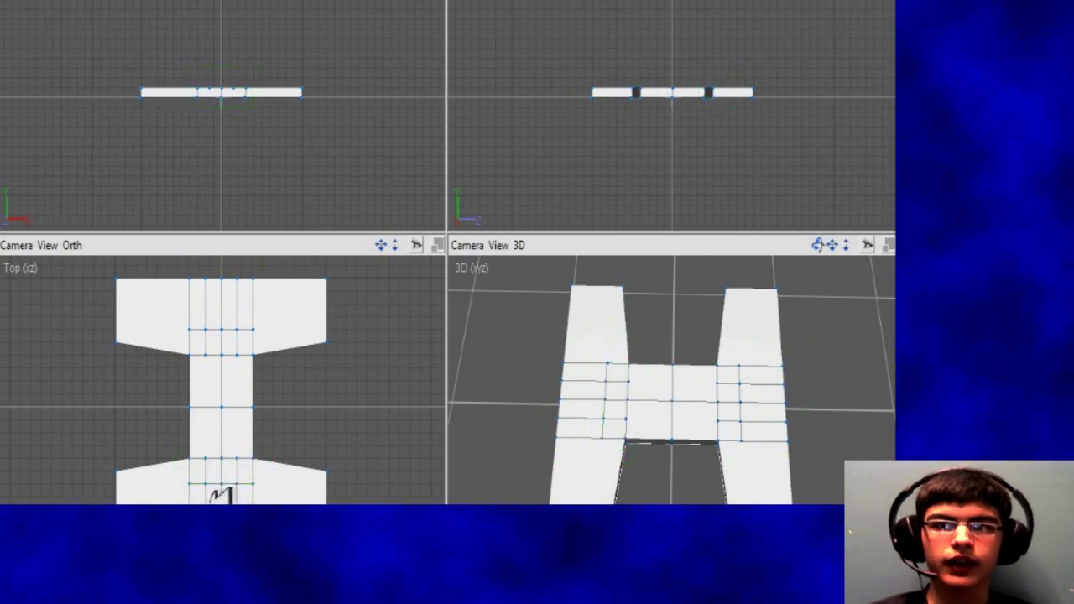
{"action": "left_click", "coordinate": [220, 493]}
- Extrude the upper and lower end faces upward into tall wall blocks
{"action": "left_click", "coordinate": [211, 318], "text": "shift"}
{"action": "left_click_drag", "start_coordinate": [683, 355], "coordinate": [688, 250]}
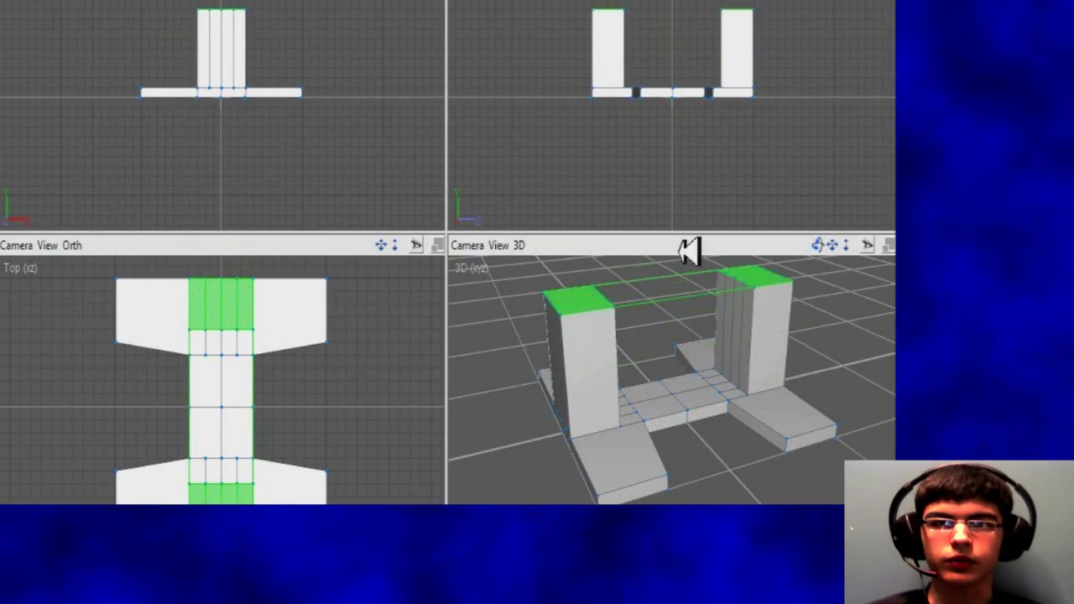
{"action": "left_click_drag", "start_coordinate": [818, 245], "coordinate": [715, 311]}
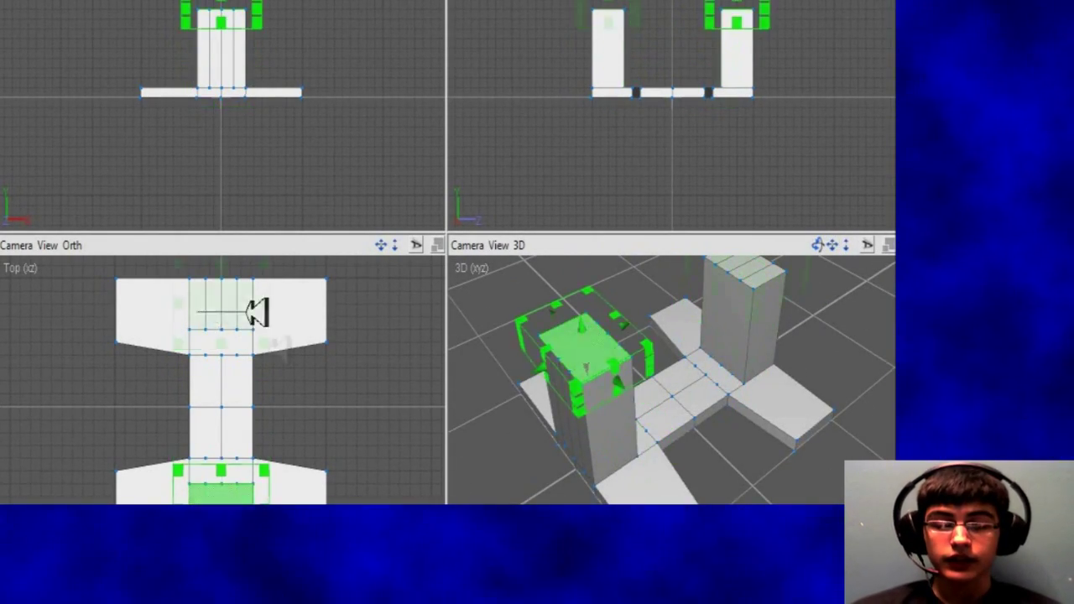
{"action": "left_click_drag", "start_coordinate": [831, 247], "coordinate": [683, 375]}
- Extrude the selected floor faces downward into thick slabs in the front view
{"action": "left_click_drag", "start_coordinate": [831, 246], "coordinate": [731, 256]}
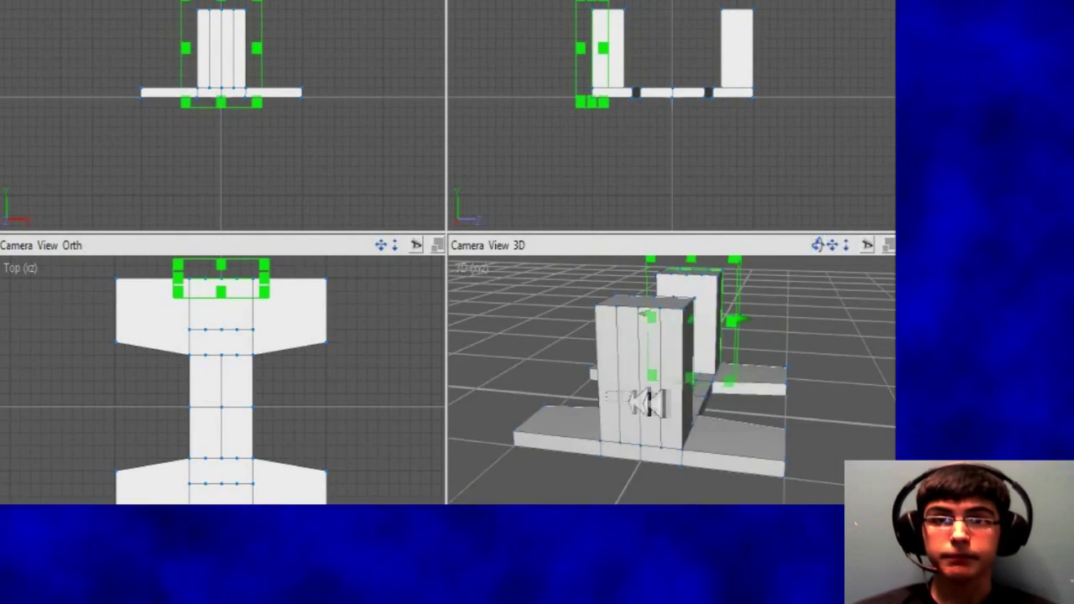
{"action": "left_click_drag", "start_coordinate": [827, 244], "coordinate": [697, 344]}
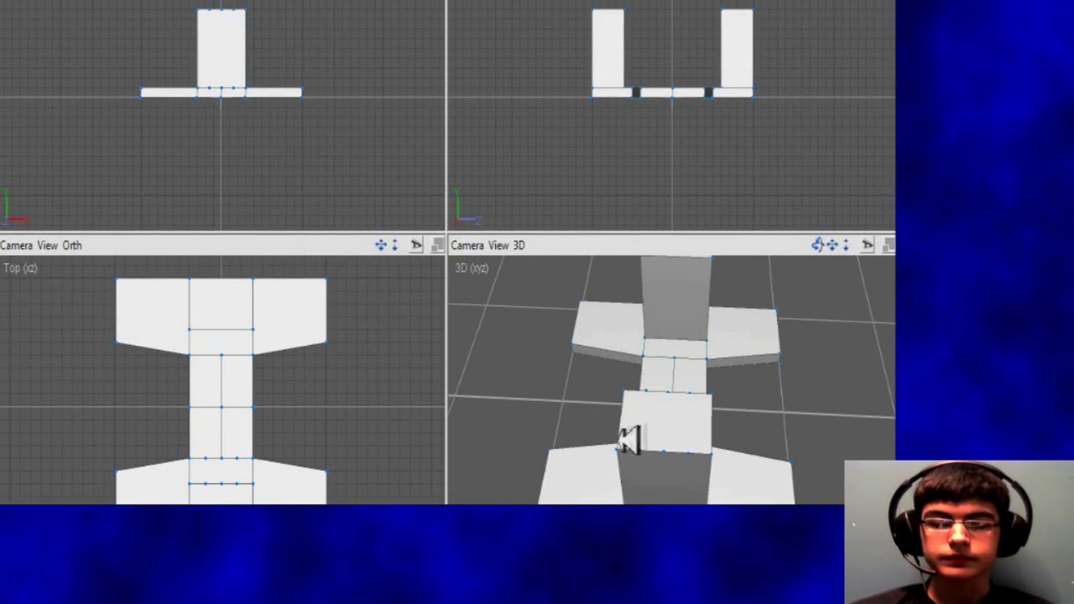
{"action": "left_click_drag", "start_coordinate": [831, 243], "coordinate": [760, 313]}
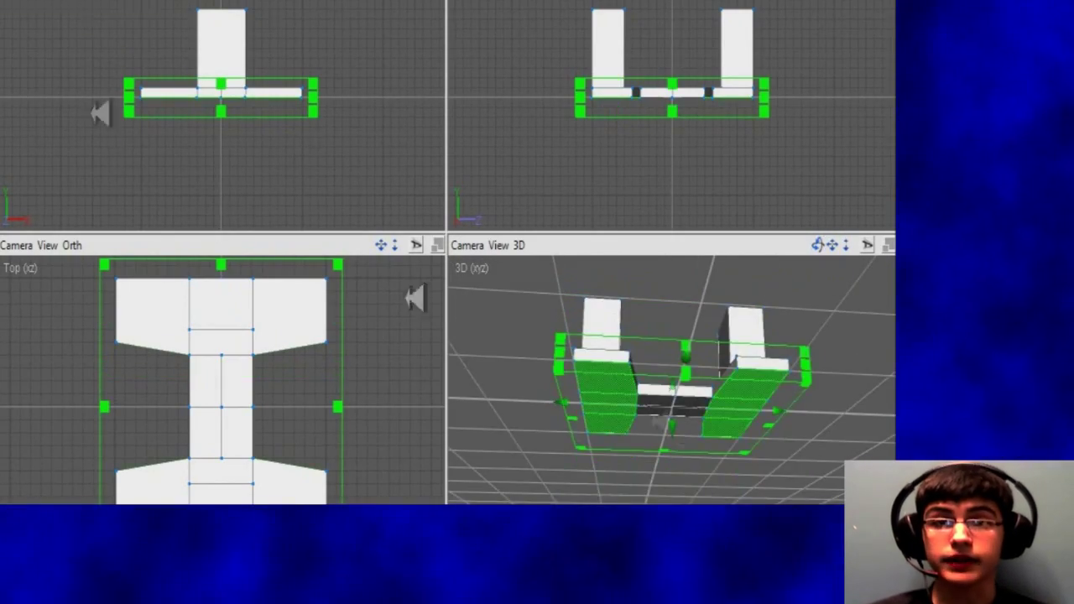
{"action": "left_click_drag", "start_coordinate": [99, 114], "coordinate": [99, 173]}
{"action": "left_click_drag", "start_coordinate": [683, 492], "coordinate": [826, 312]}
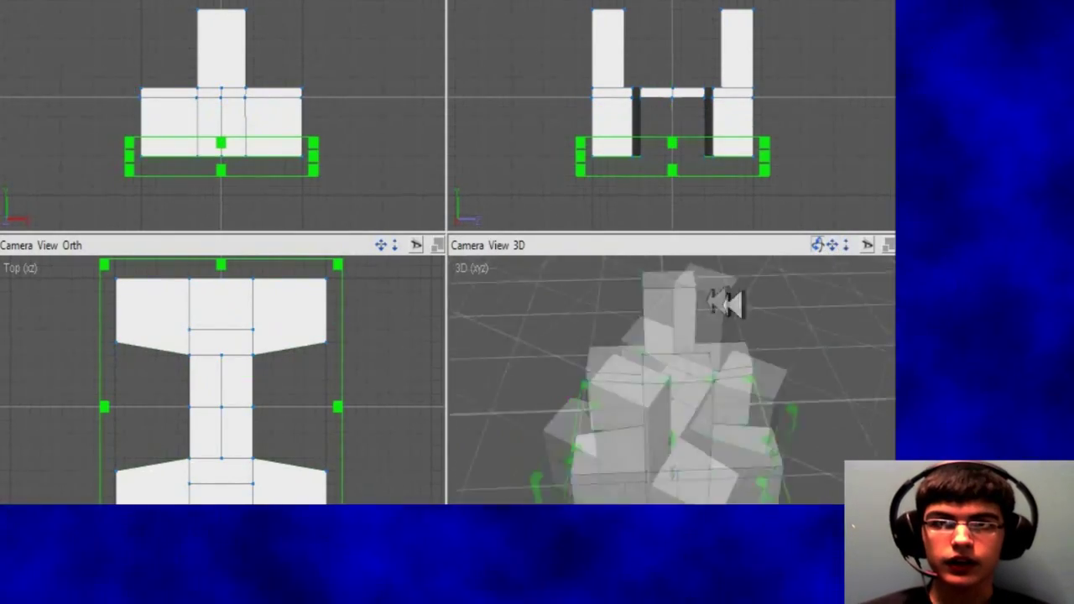
- Undo the downward floor extrusion and fly the 3D camera through the hallway inside the box
{"action": "key", "text": "ctrl+z"}
{"action": "key", "text": "ctrl+z"}
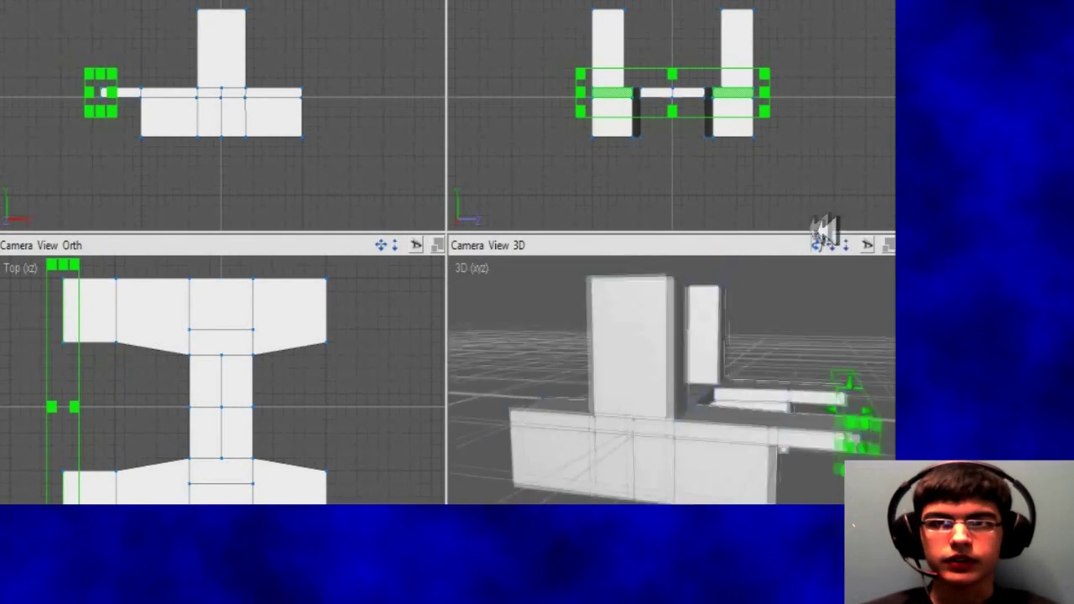
{"action": "left_click_drag", "start_coordinate": [839, 243], "coordinate": [829, 252]}
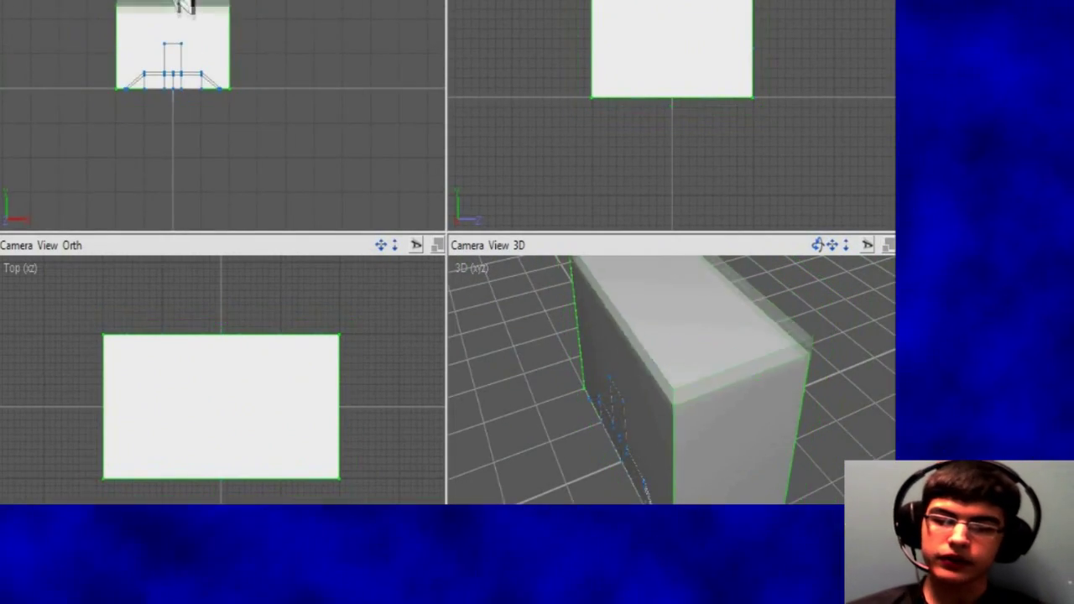
{"action": "key", "text": "f"}
{"action": "left_click_drag", "start_coordinate": [823, 256], "coordinate": [713, 242]}
{"action": "double_click", "coordinate": [713, 243]}
{"action": "left_click_drag", "start_coordinate": [669, 171], "coordinate": [537, 134]}
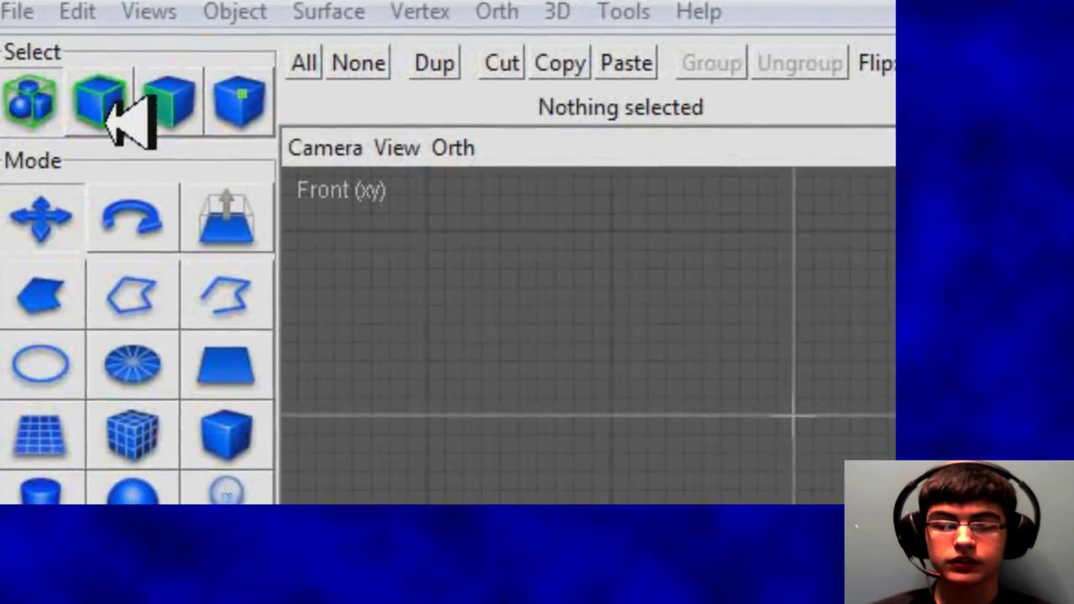
- Export the level model from the File menu in Wavefront OBJ format
{"action": "left_click", "coordinate": [25, 14]}
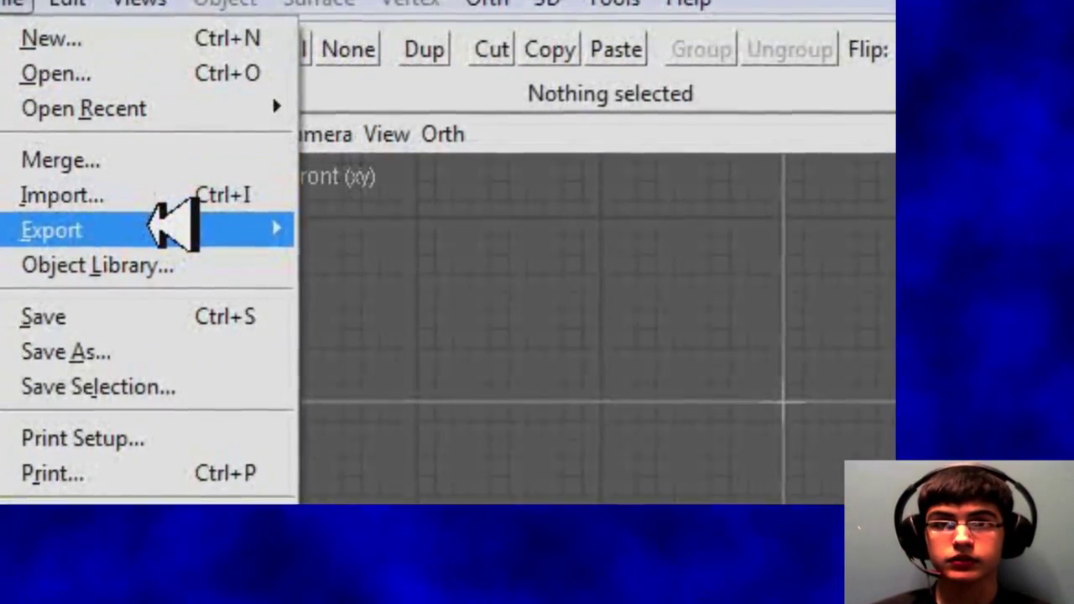
{"action": "mouse_move", "coordinate": [171, 225]}
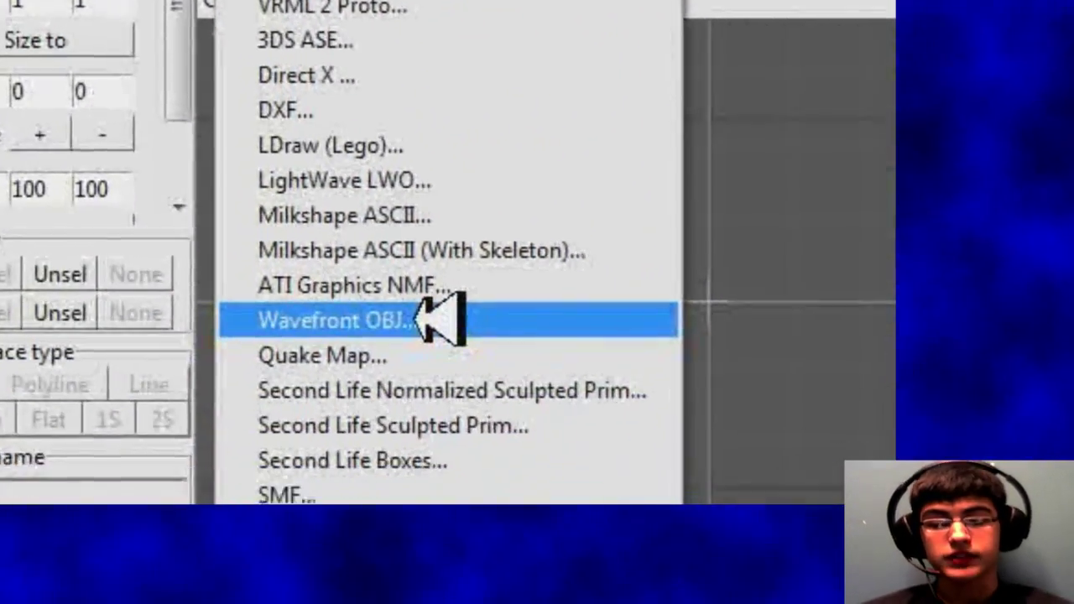
{"action": "left_click", "coordinate": [440, 320]}
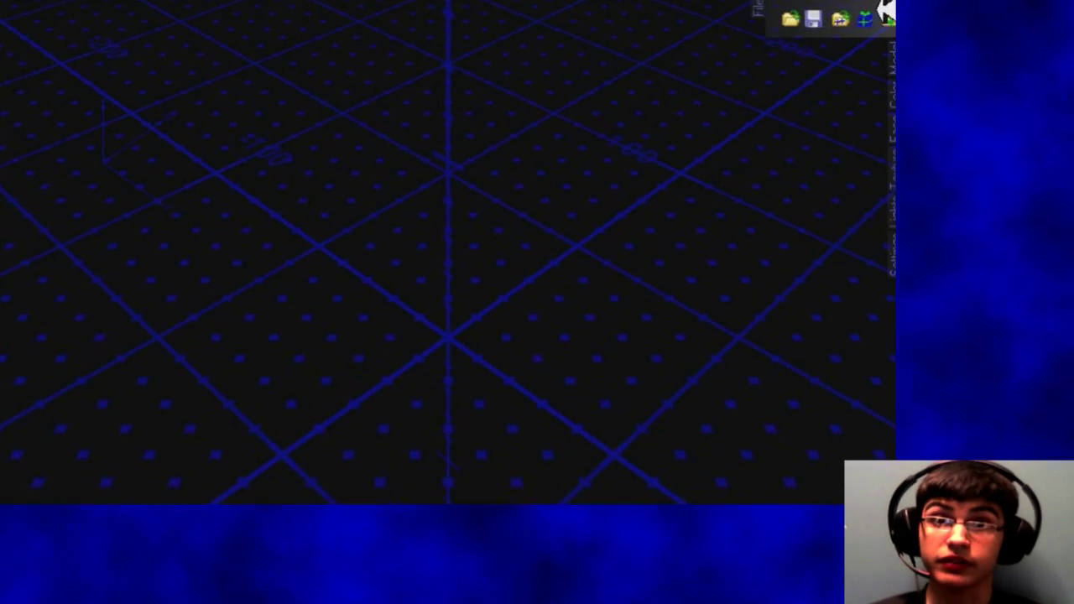
- Load the level OBJ model from the orig folder into GM Model Fix
{"action": "left_click", "coordinate": [764, 19]}
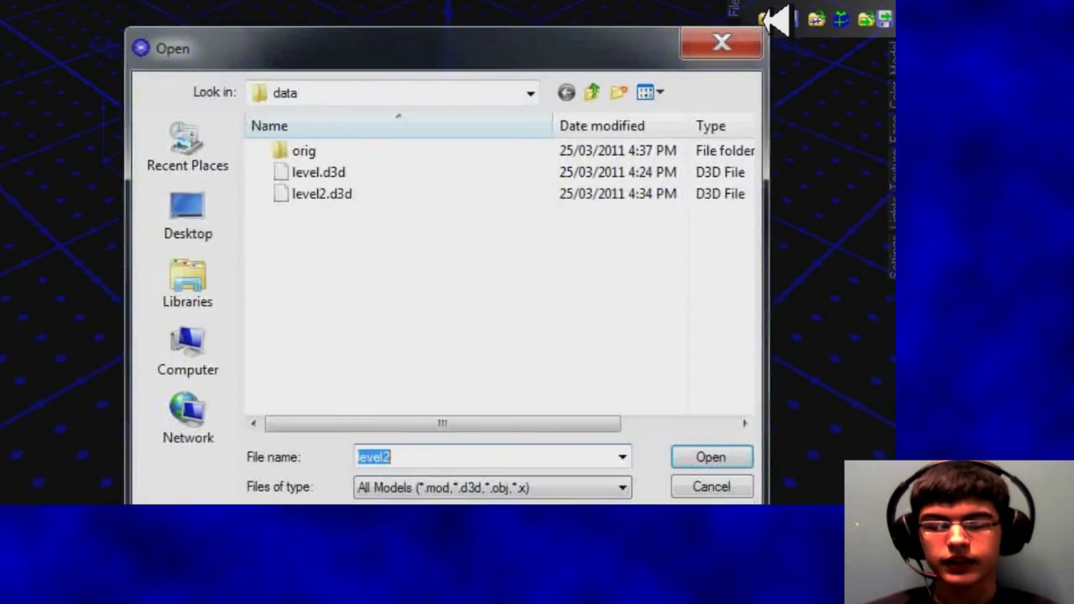
{"action": "double_click", "coordinate": [380, 147]}
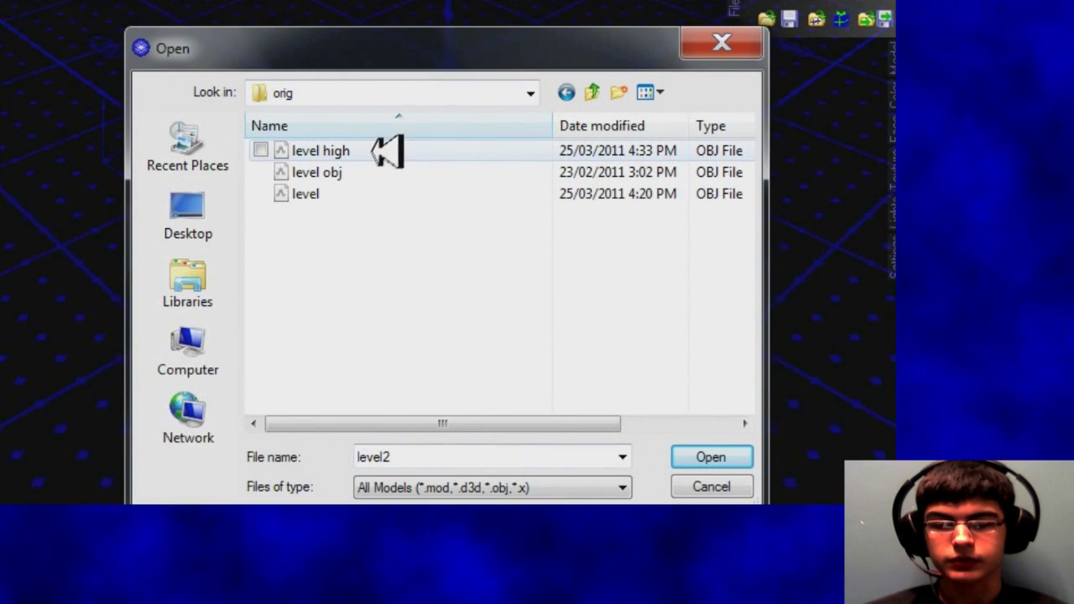
{"action": "left_click", "coordinate": [358, 193]}
{"action": "left_click", "coordinate": [697, 456]}
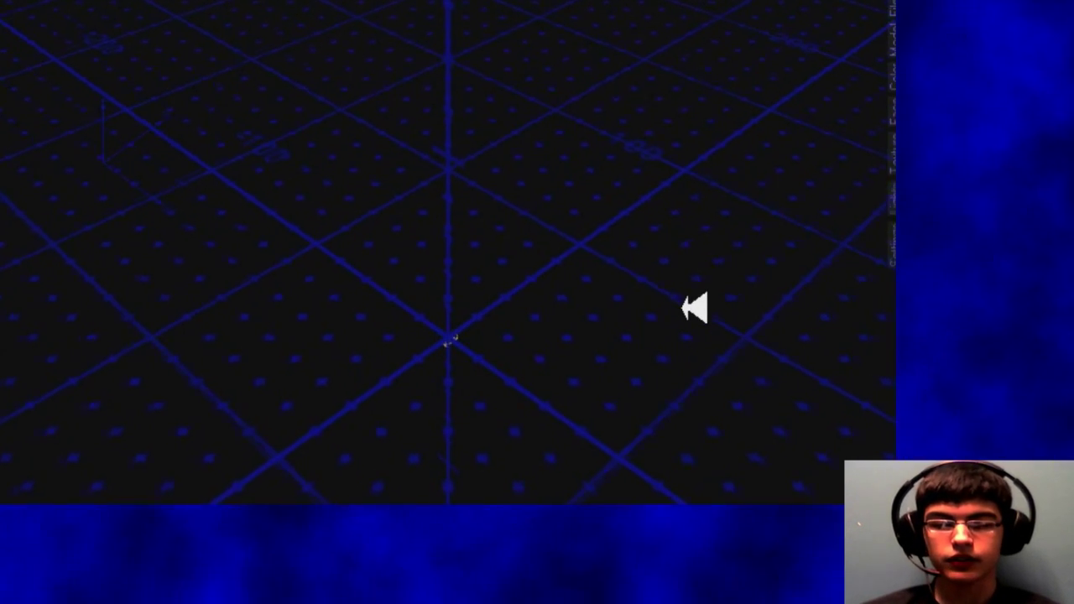
- Zoom in on the tiny level model and hide its texture, then bring up the Flip/Rotate and Move tools
{"action": "scroll", "coordinate": [695, 308], "scroll_direction": "up", "scroll_amount": 5}
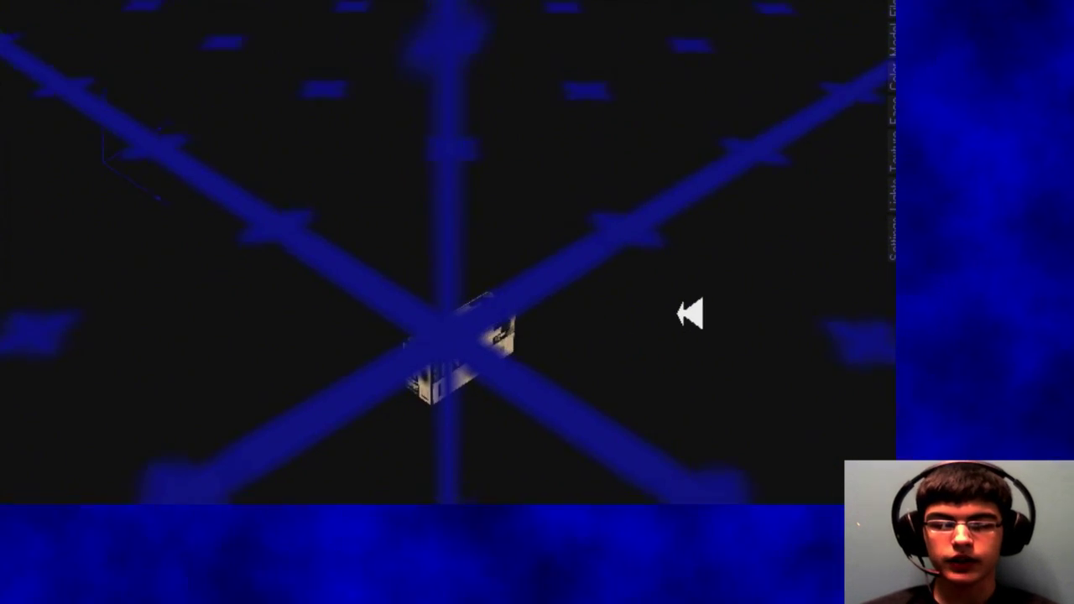
{"action": "mouse_move", "coordinate": [688, 311]}
{"action": "left_mouse_down"}
{"action": "mouse_move", "coordinate": [705, 243]}
{"action": "mouse_move", "coordinate": [694, 295]}
{"action": "left_mouse_up"}
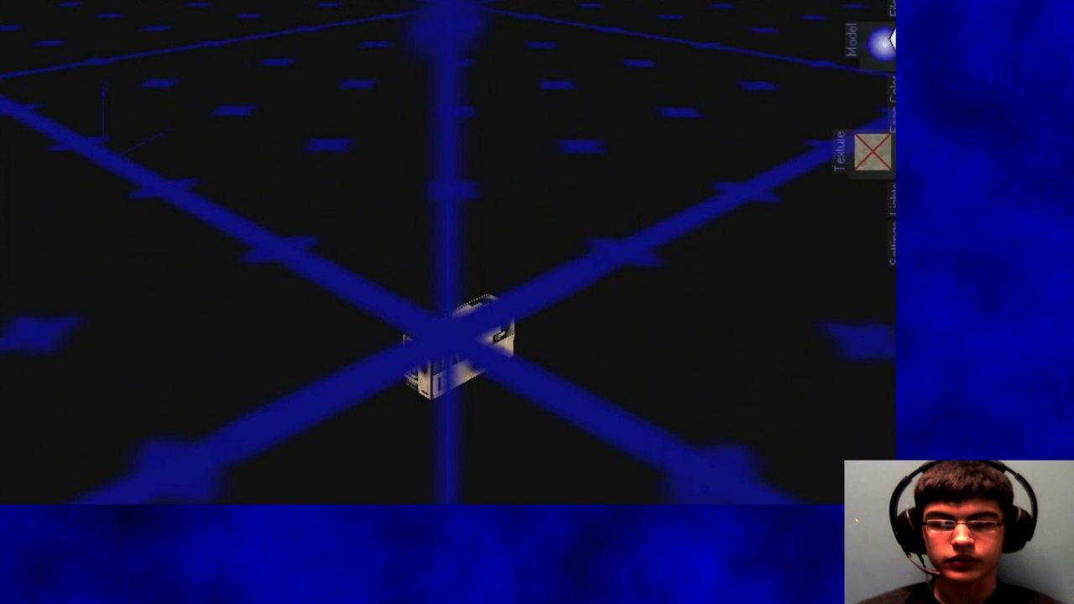
{"action": "left_click", "coordinate": [834, 52]}
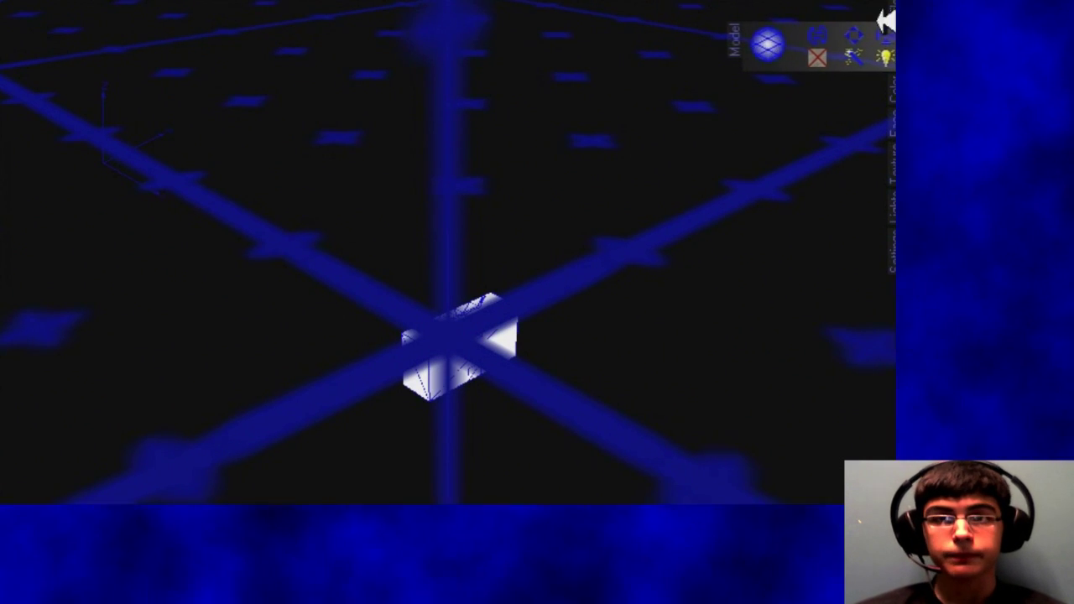
{"action": "scroll", "coordinate": [886, 21], "scroll_direction": "up", "scroll_amount": 1}
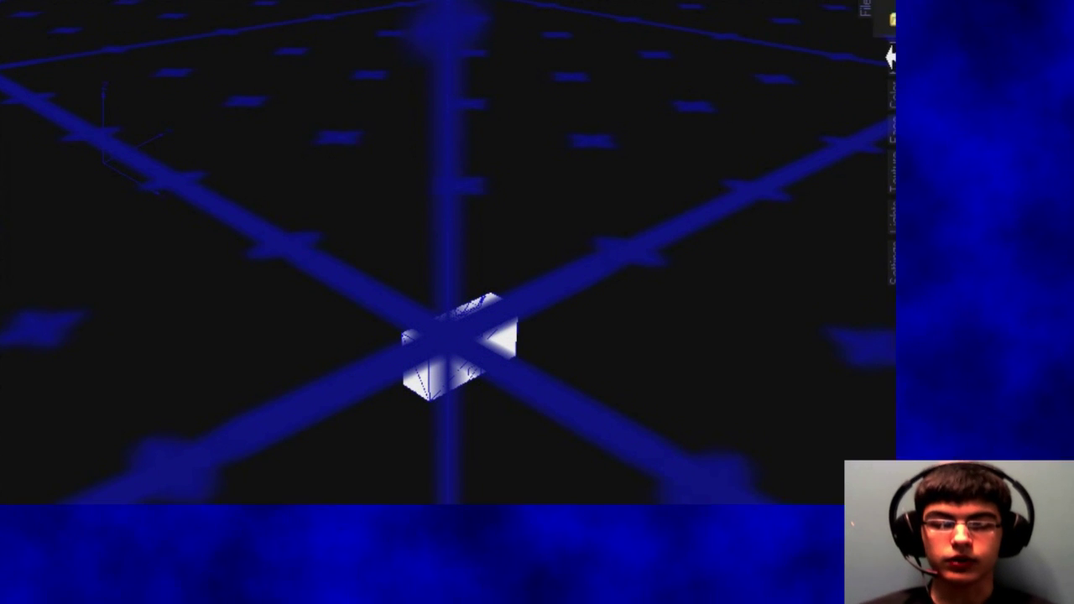
{"action": "left_click", "coordinate": [831, 55]}
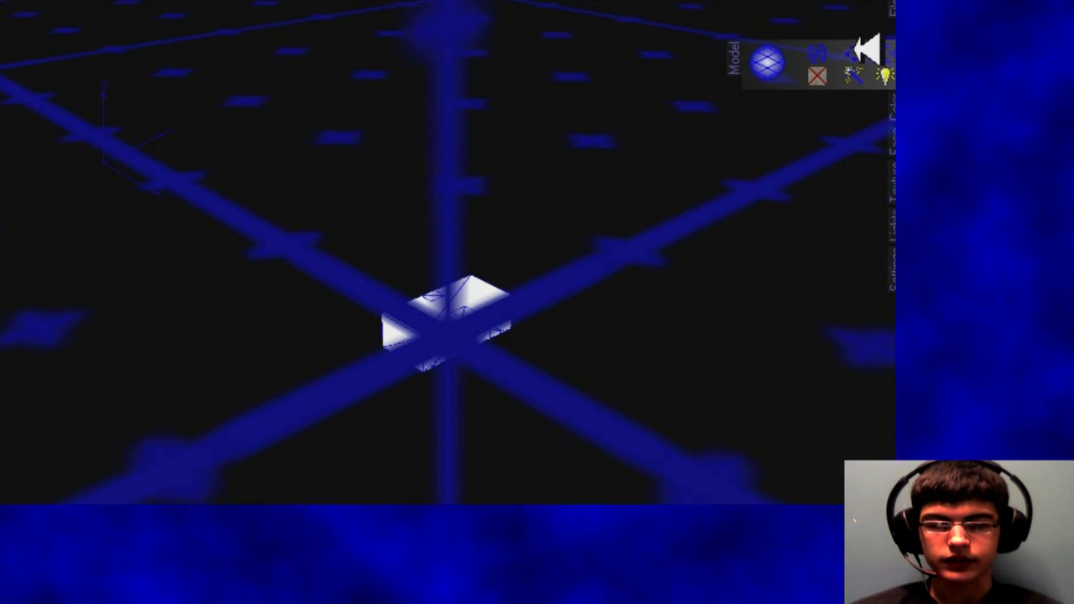
{"action": "left_click", "coordinate": [856, 52]}
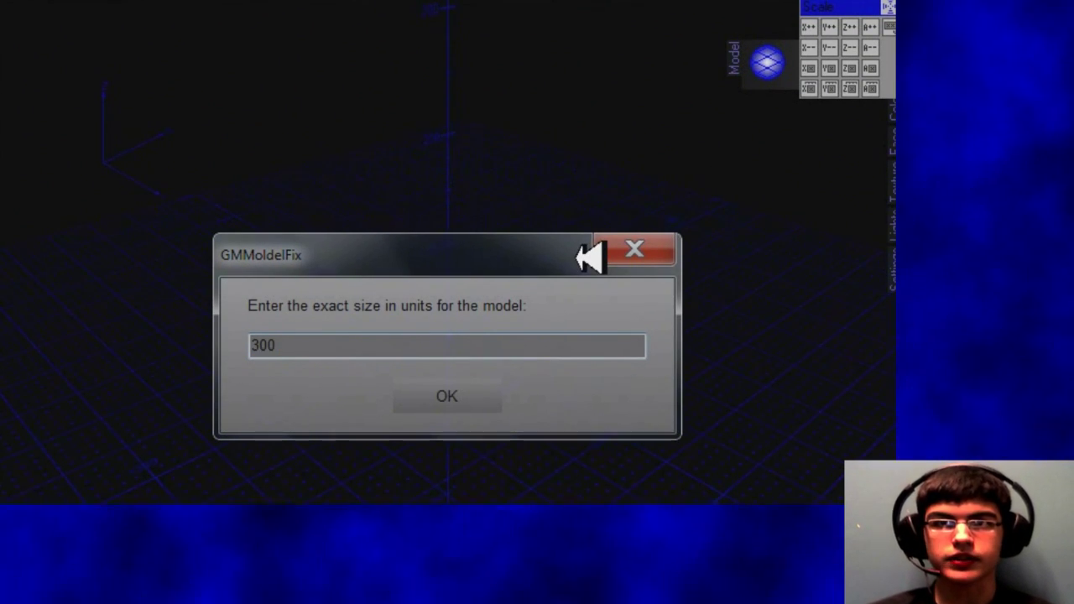
- Scale the model to exactly 300 units based on Z-Height and save it as level
{"action": "left_click", "coordinate": [471, 408]}
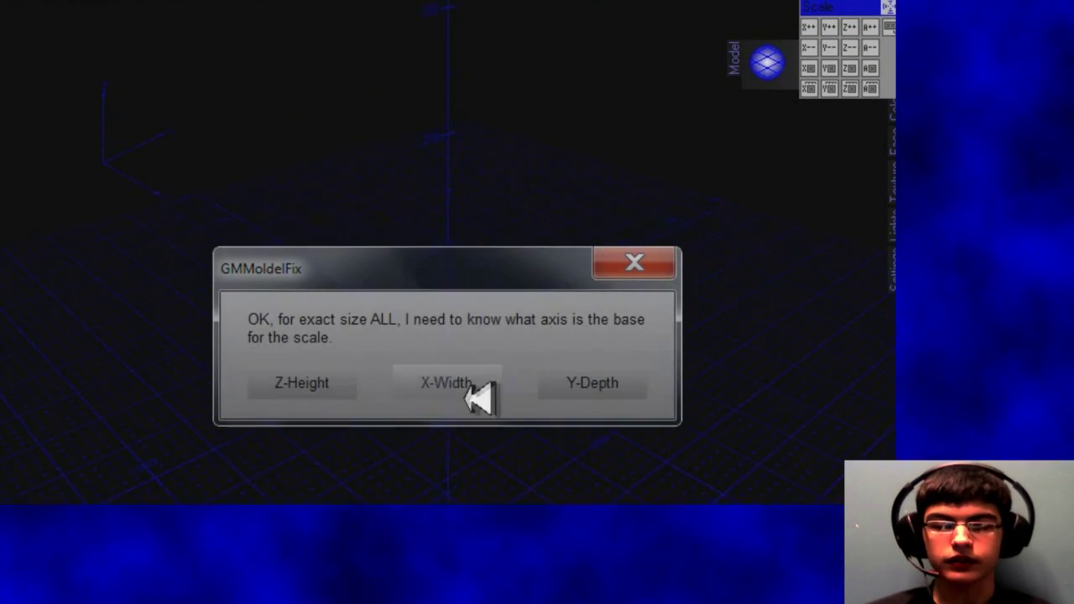
{"action": "left_click", "coordinate": [332, 385]}
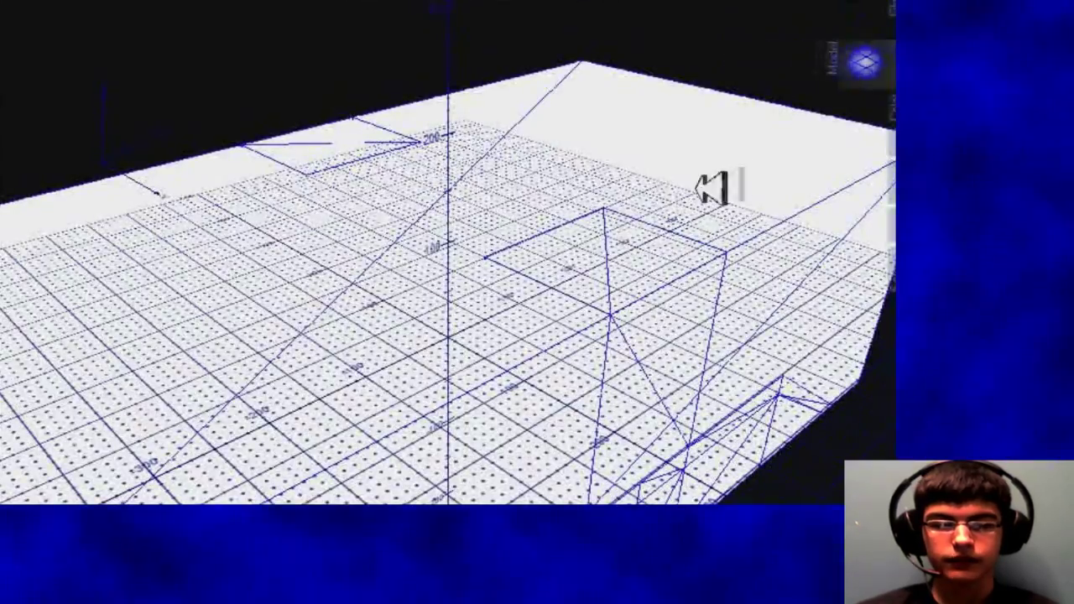
{"action": "left_click_drag", "start_coordinate": [594, 293], "coordinate": [705, 266]}
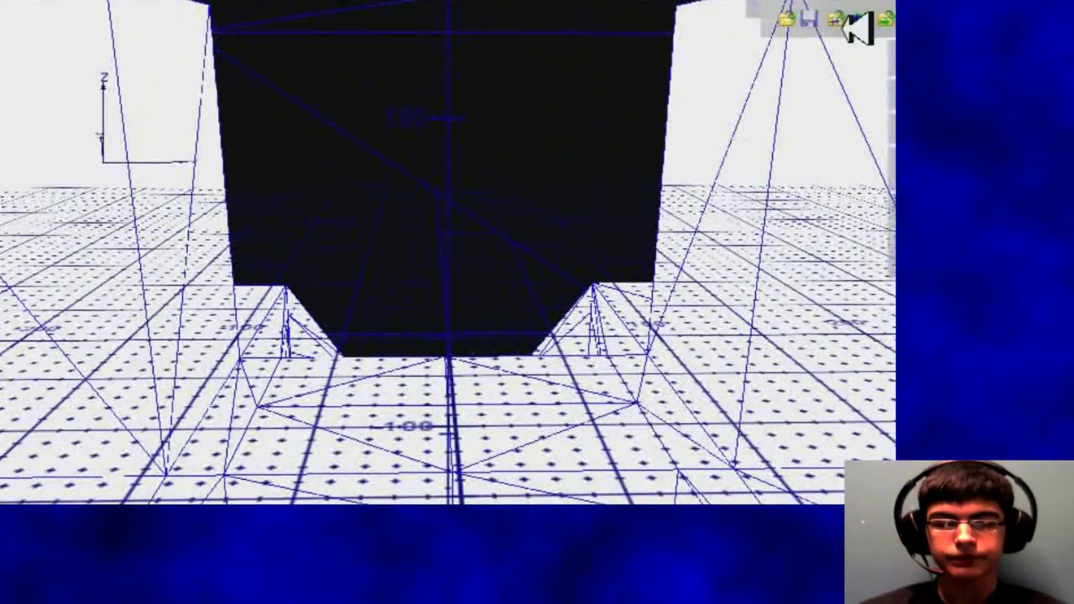
{"action": "key", "text": "ctrl+s"}
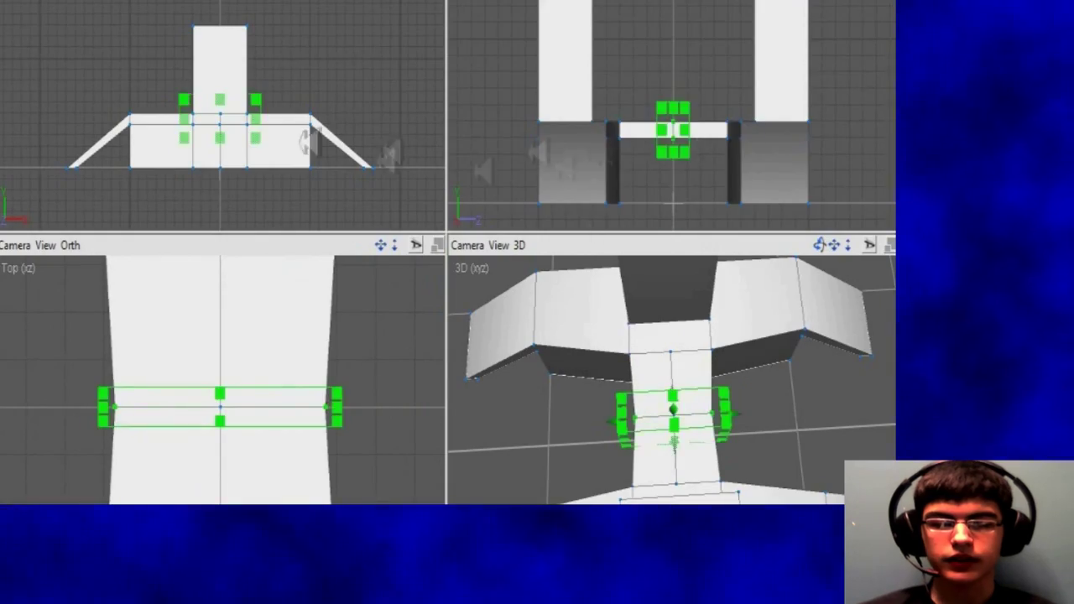
- Select faces of the room and apply the sci-fi panel texture sheet to them
{"action": "scroll", "coordinate": [684, 56], "scroll_direction": "up", "scroll_amount": 5}
{"action": "left_click", "coordinate": [684, 55]}
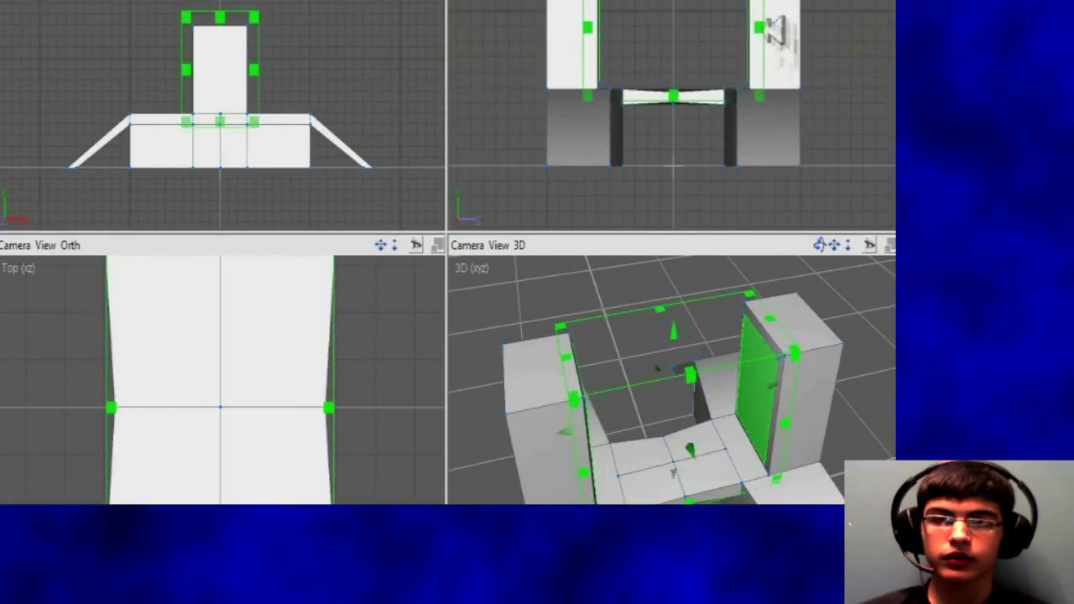
{"action": "left_click", "coordinate": [604, 27]}
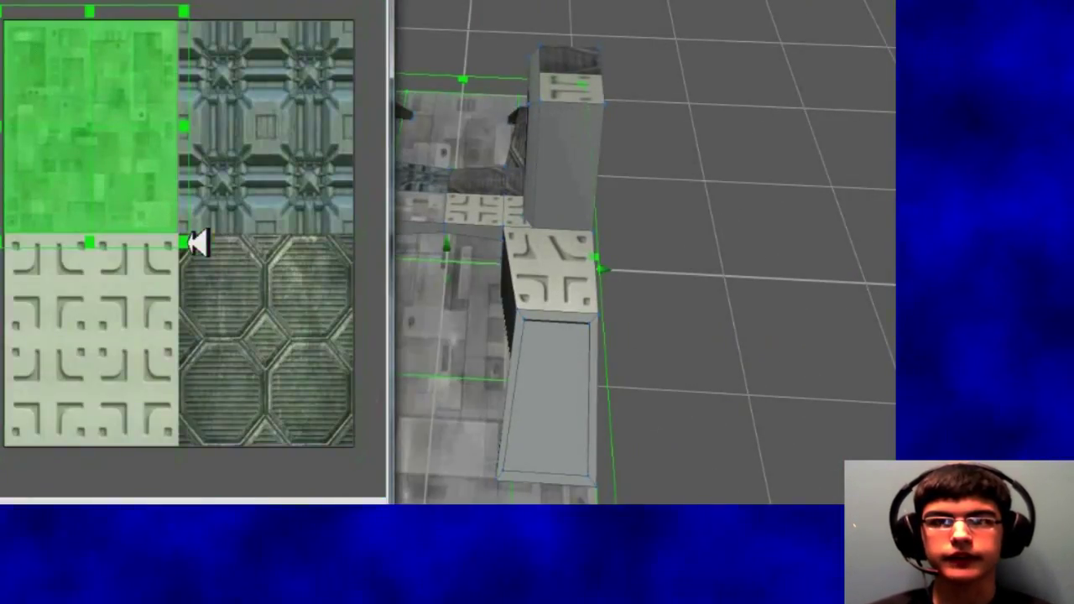
- Shift a face's UV island onto another texture tile, then select the right wall's front face
{"action": "left_click_drag", "start_coordinate": [199, 240], "coordinate": [206, 451]}
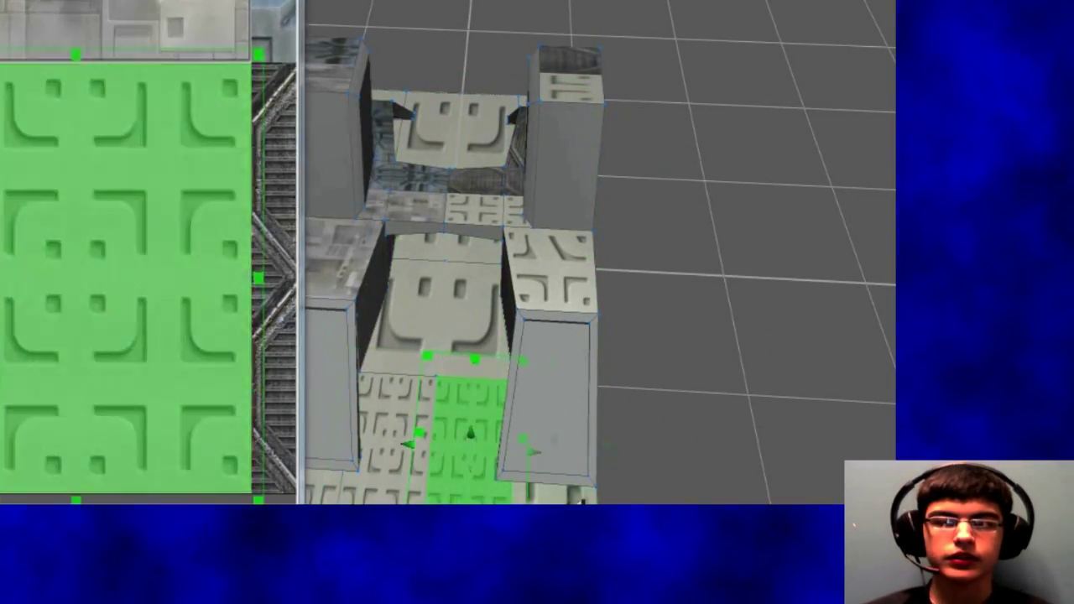
{"action": "left_click", "coordinate": [550, 403]}
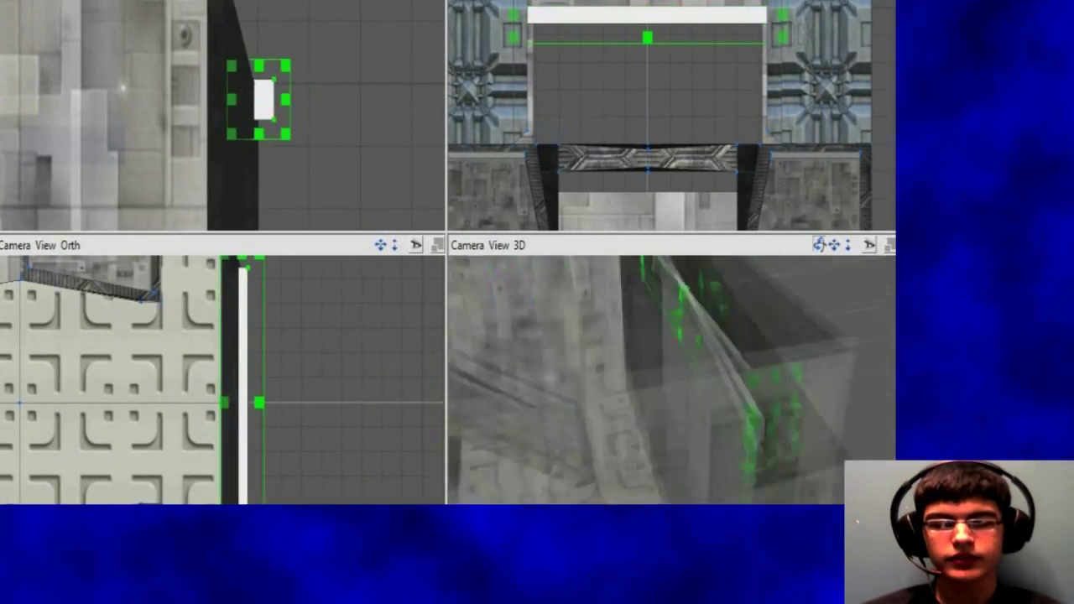
- Orbit around the room and select another part of the outer box
{"action": "left_click_drag", "start_coordinate": [820, 245], "coordinate": [595, 232]}
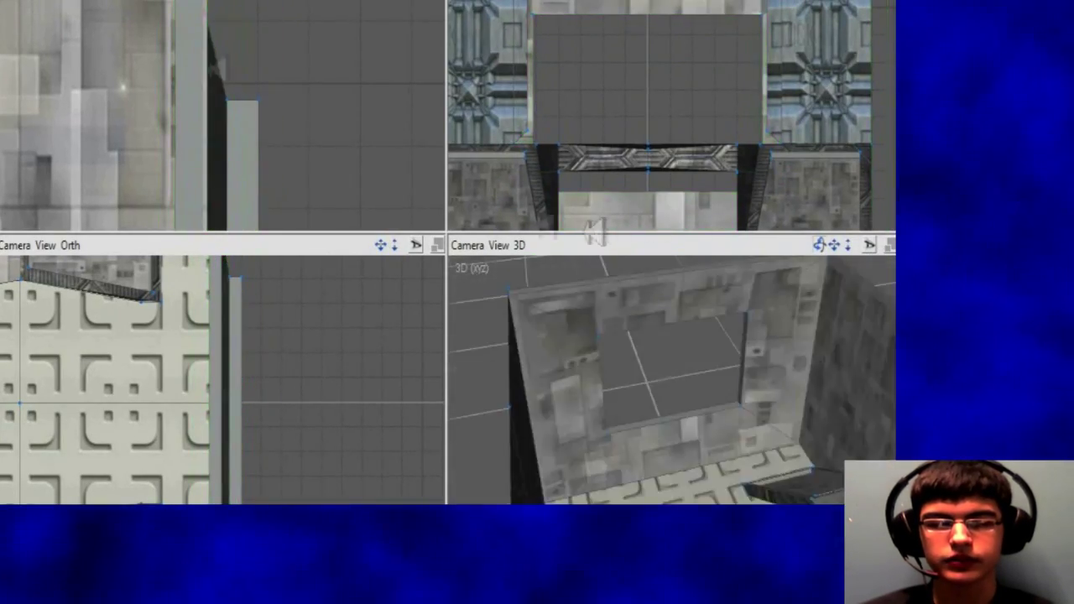
{"action": "left_click", "coordinate": [218, 118]}
- Select the lower block and bring the camera in close beside it
{"action": "left_click", "coordinate": [235, 99]}
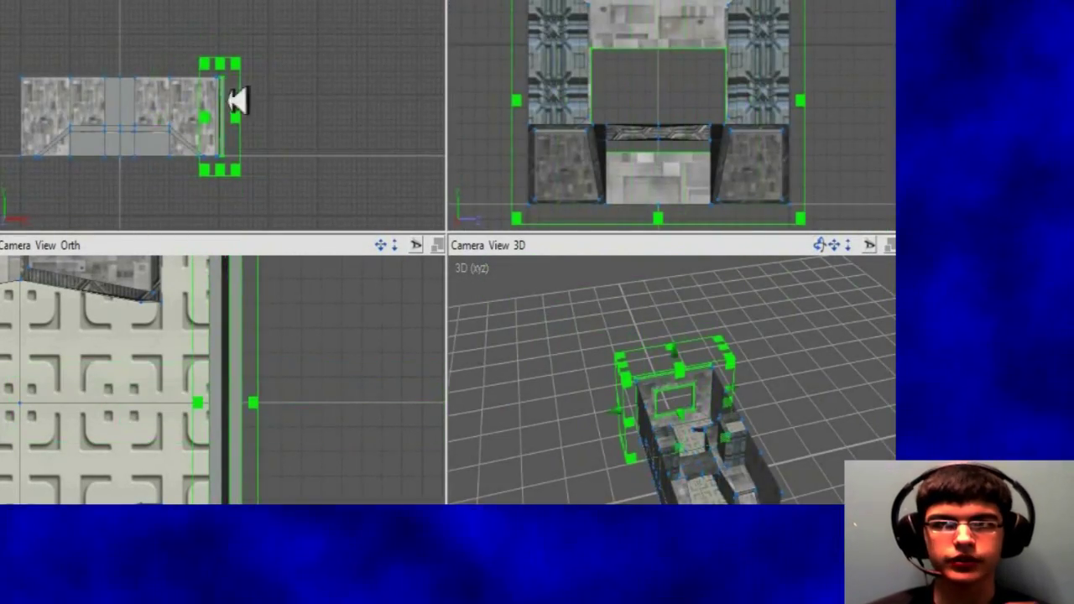
{"action": "scroll", "coordinate": [235, 99], "scroll_direction": "up", "scroll_amount": 4}
{"action": "left_click", "coordinate": [233, 55]}
{"action": "scroll", "coordinate": [232, 54], "scroll_direction": "down", "scroll_amount": 3}
{"action": "double_click", "coordinate": [848, 310]}
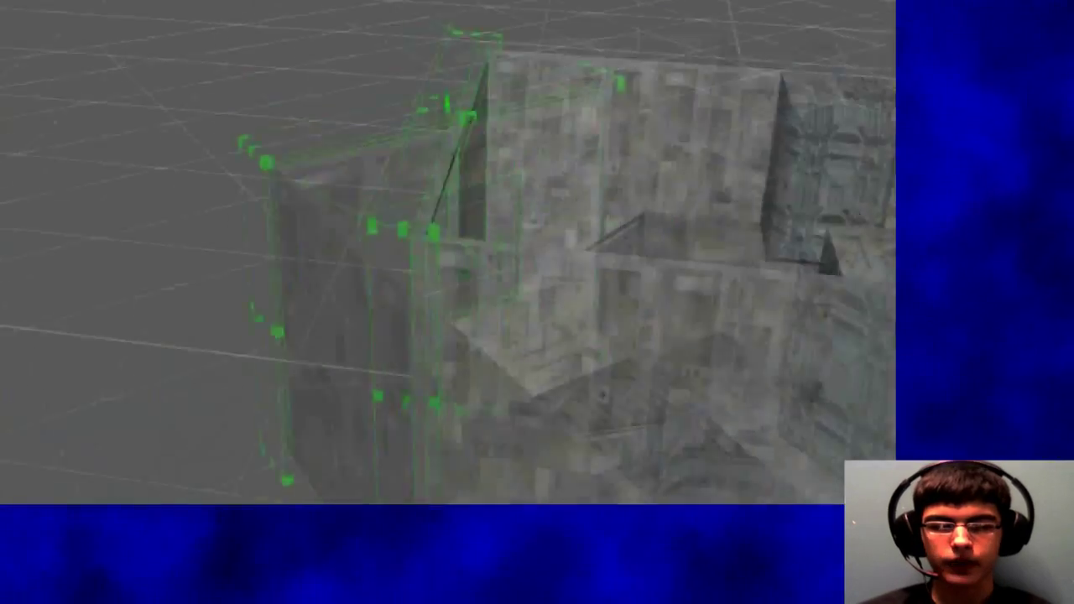
{"action": "left_click_drag", "start_coordinate": [848, 310], "coordinate": [397, 330]}
{"action": "double_click", "coordinate": [397, 329]}
- Remap the outer floor's texture onto the octagonal metal-plate tile
{"action": "left_click", "coordinate": [397, 330]}
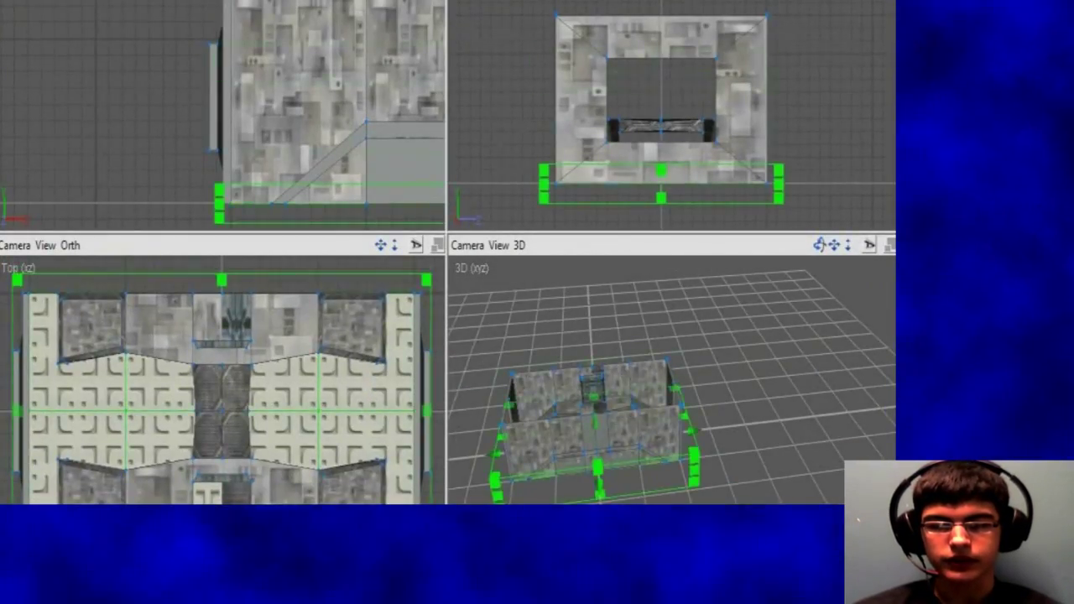
{"action": "left_click_drag", "start_coordinate": [779, 328], "coordinate": [824, 273]}
{"action": "key", "text": "shift+a"}
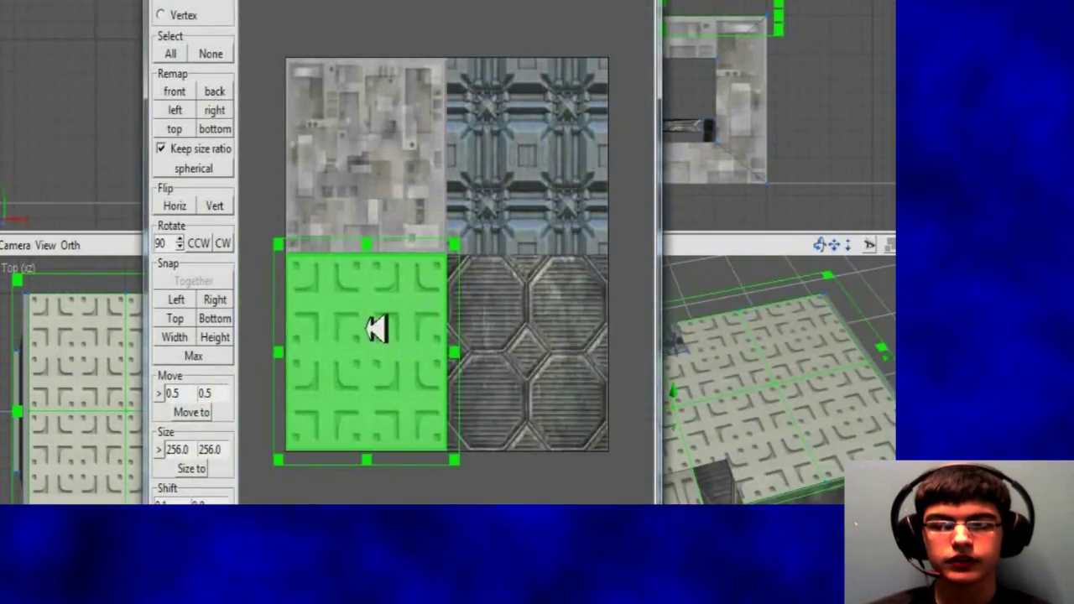
{"action": "left_click_drag", "start_coordinate": [376, 329], "coordinate": [538, 329]}
{"action": "key", "text": "Escape"}
- Orbit the box to inspect the newly tiled floor from above and the opposite side
{"action": "left_click_drag", "start_coordinate": [835, 252], "coordinate": [755, 327]}
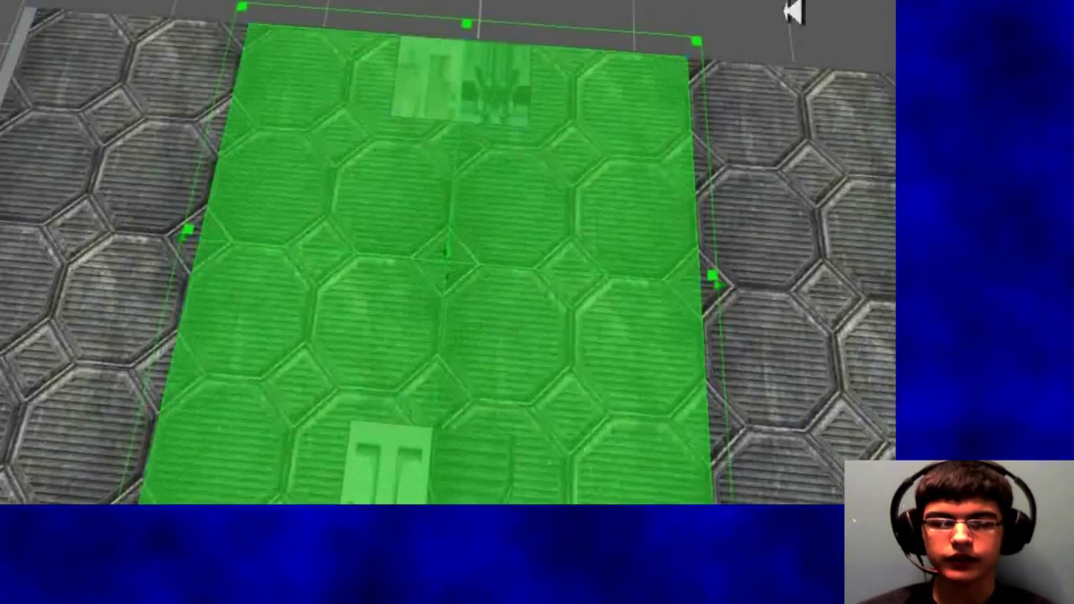
{"action": "left_click_drag", "start_coordinate": [793, 11], "coordinate": [446, 271]}
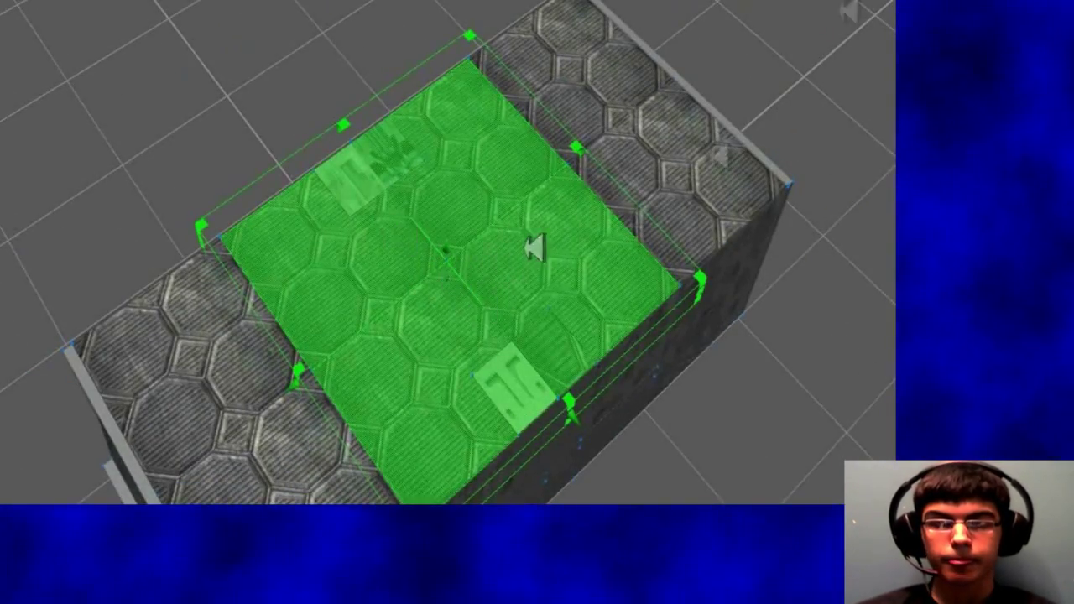
{"action": "left_click_drag", "start_coordinate": [532, 247], "coordinate": [744, 53]}
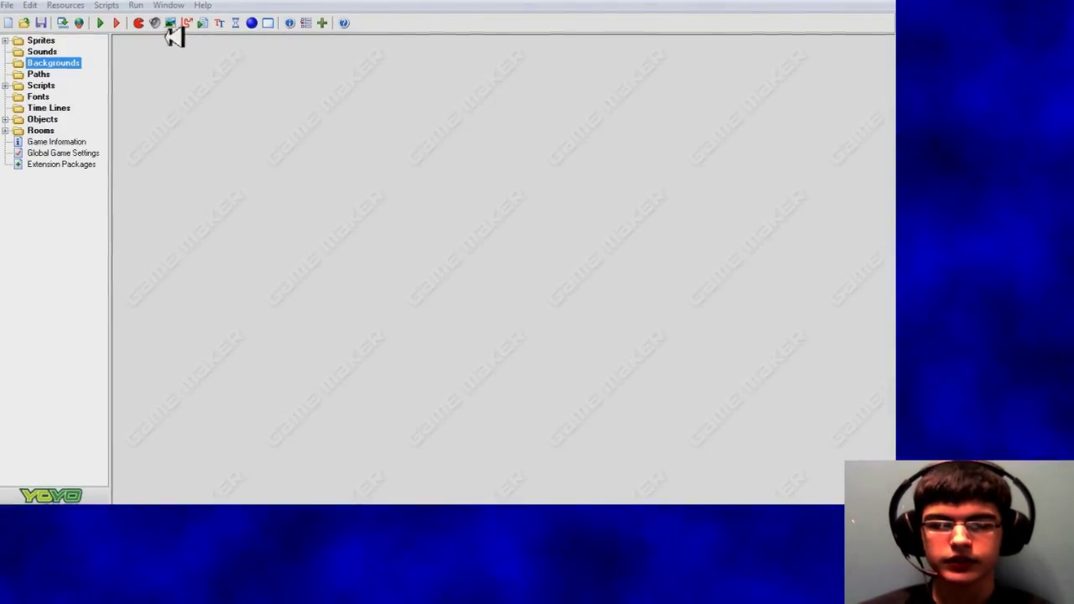
{"action": "left_click", "coordinate": [171, 23]}
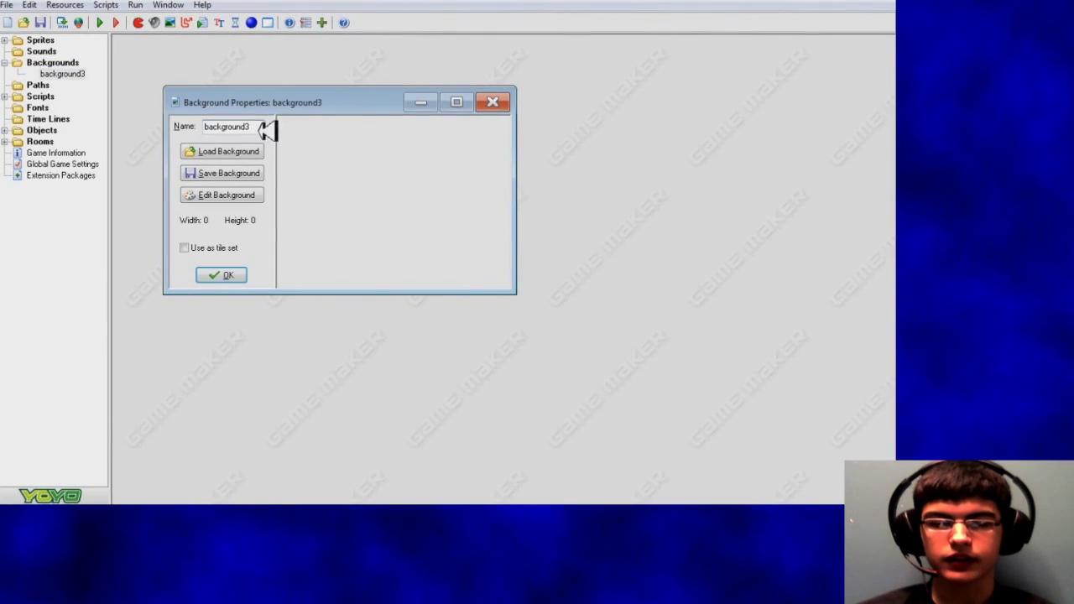
- Name the new background space_tex and load the 512×512 blue energy texture into it
{"action": "type", "text": "space_tex"}
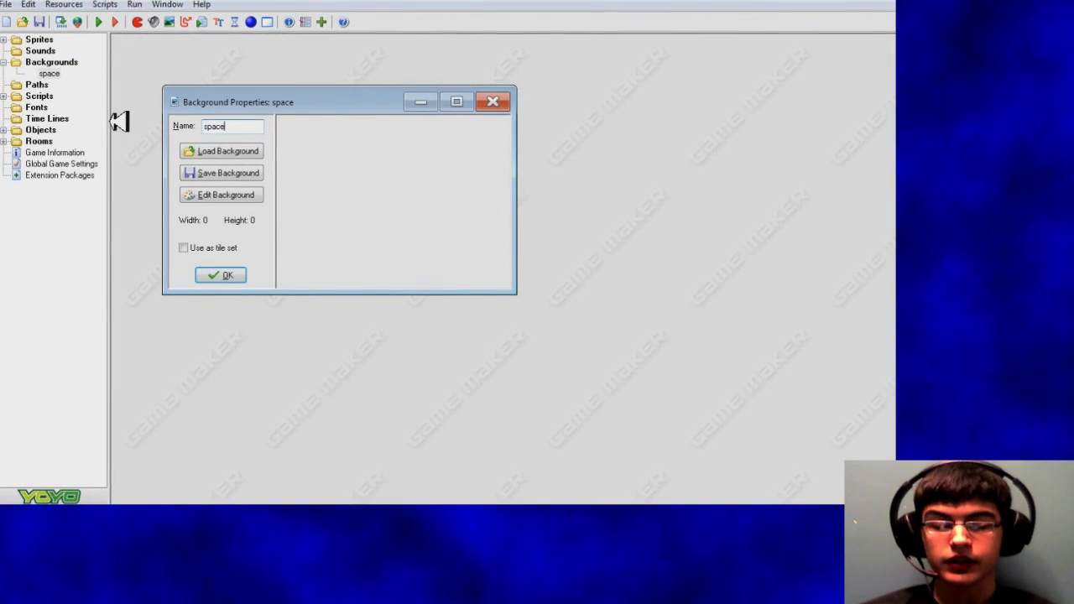
{"action": "left_click", "coordinate": [226, 150]}
{"action": "left_click", "coordinate": [432, 152]}
{"action": "left_click", "coordinate": [690, 382]}
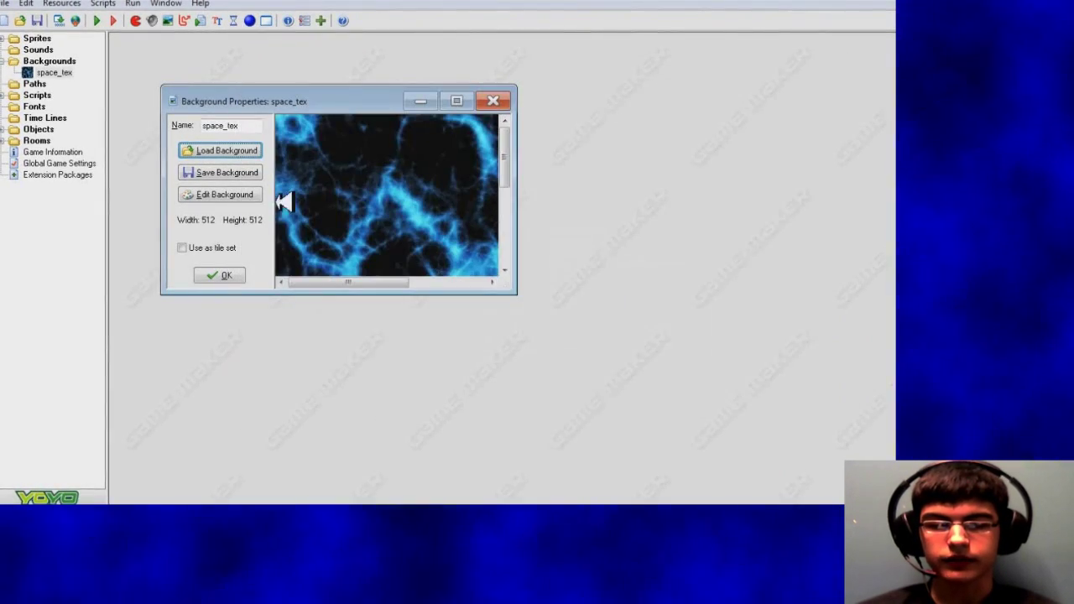
{"action": "left_click", "coordinate": [222, 276]}
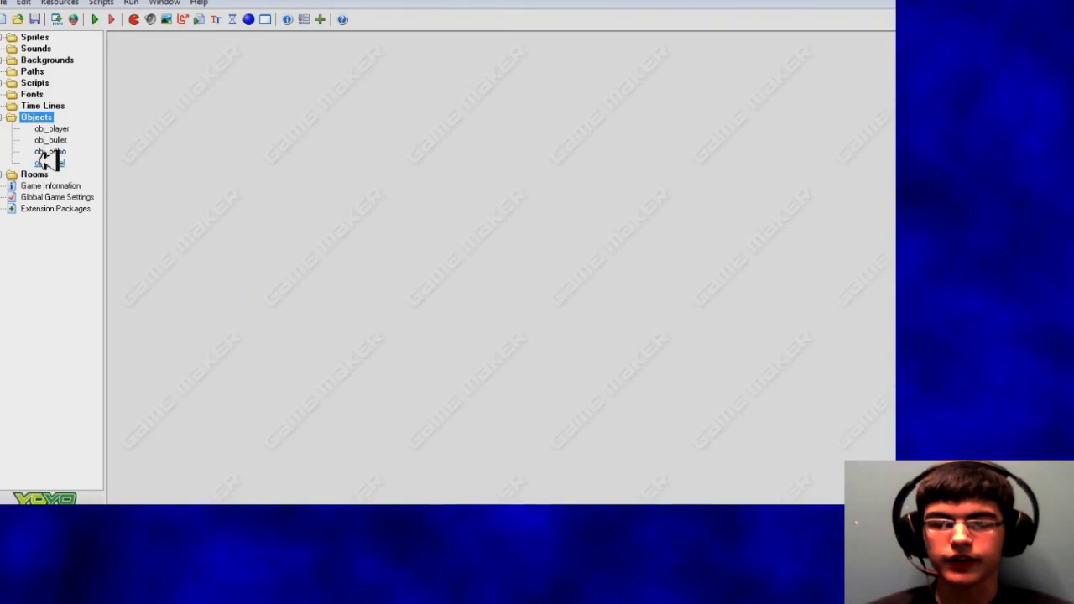
- Change obj_level's Create code to load "data/level2.d3d" instead of "data/level.d3d"
{"action": "double_click", "coordinate": [48, 162]}
{"action": "left_click", "coordinate": [416, 135]}
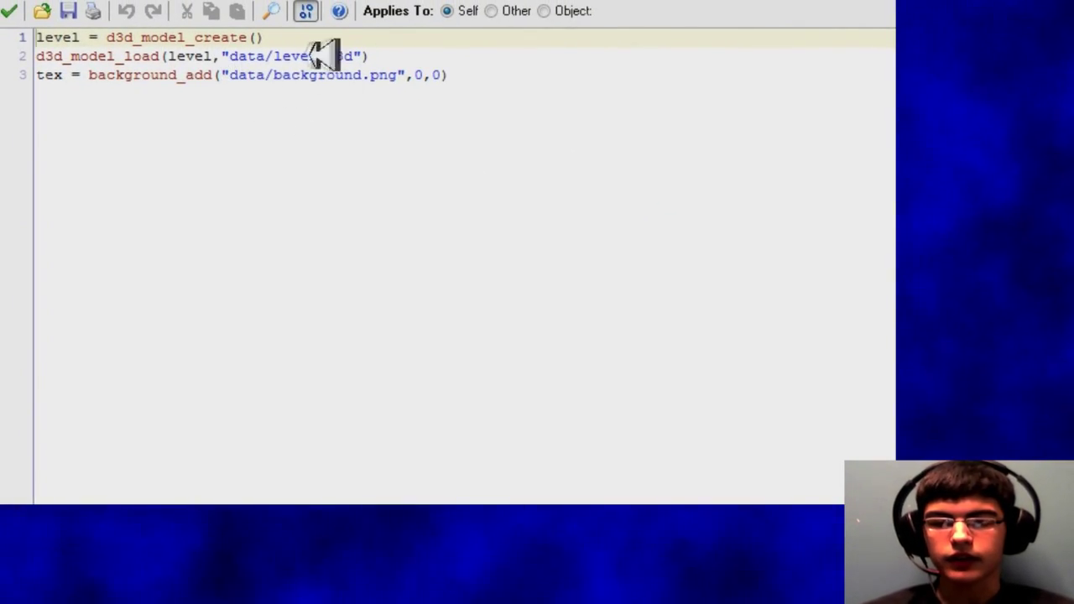
{"action": "left_click", "coordinate": [322, 55]}
{"action": "type", "text": "2"}
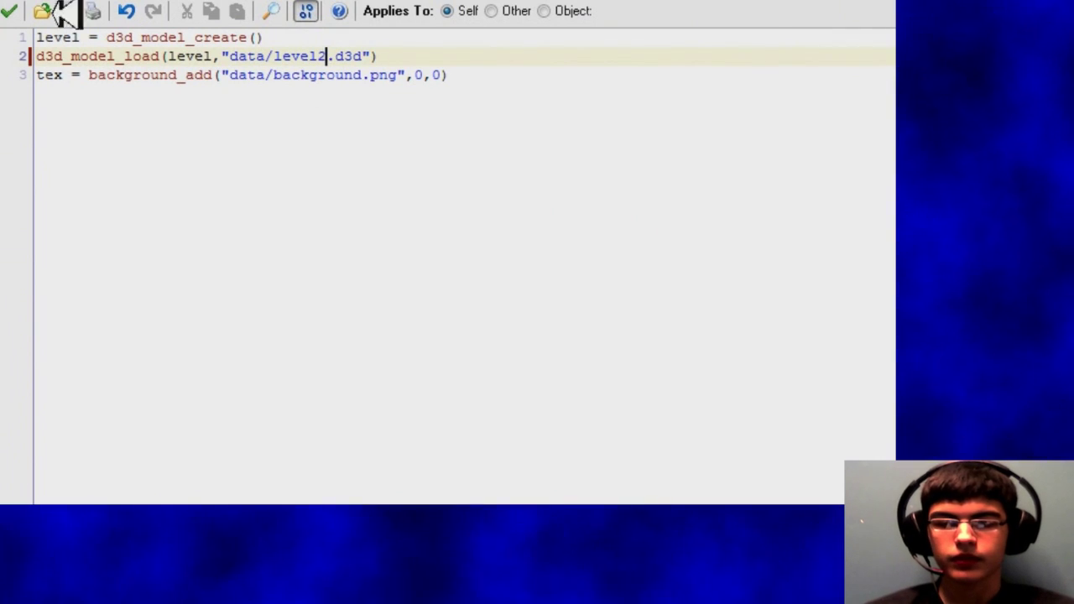
{"action": "left_click", "coordinate": [15, 9]}
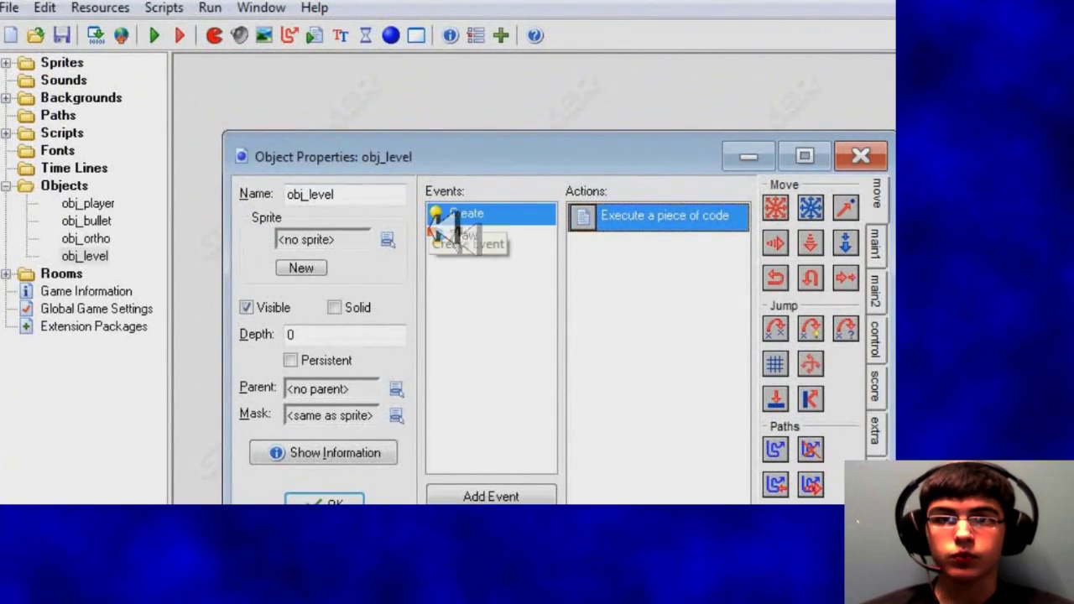
- Bring up the code of obj_level's Draw event
{"action": "left_click", "coordinate": [504, 235]}
{"action": "left_click", "coordinate": [622, 217]}
{"action": "double_click", "coordinate": [621, 217]}
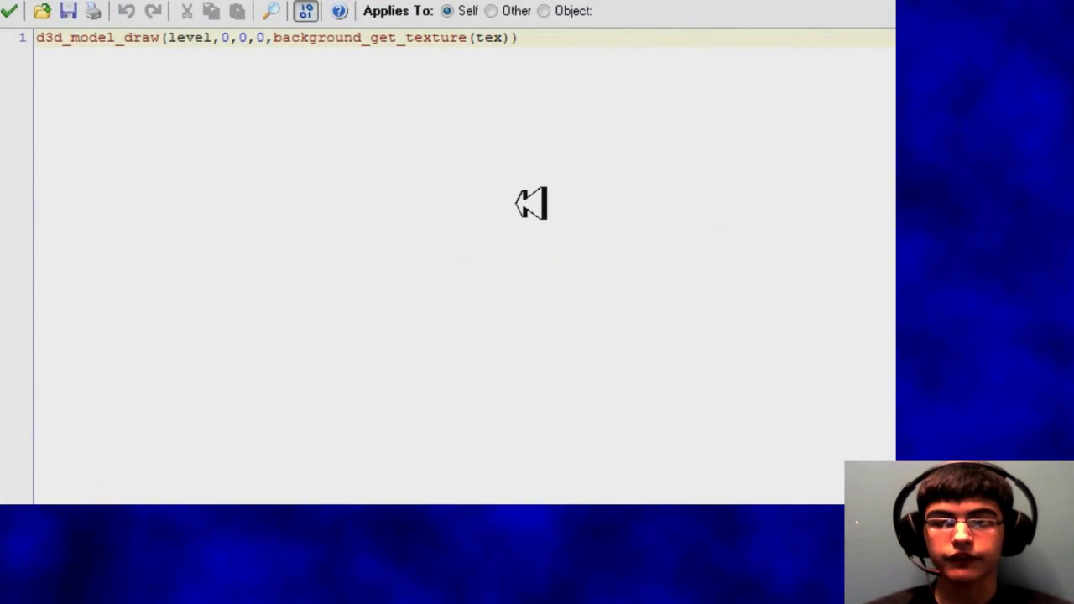
- Add rot += 1 and d3d_transform_set_identity() below the model draw call
{"action": "key", "text": "Return"}
{"action": "type", "text": "rot += 1 "}
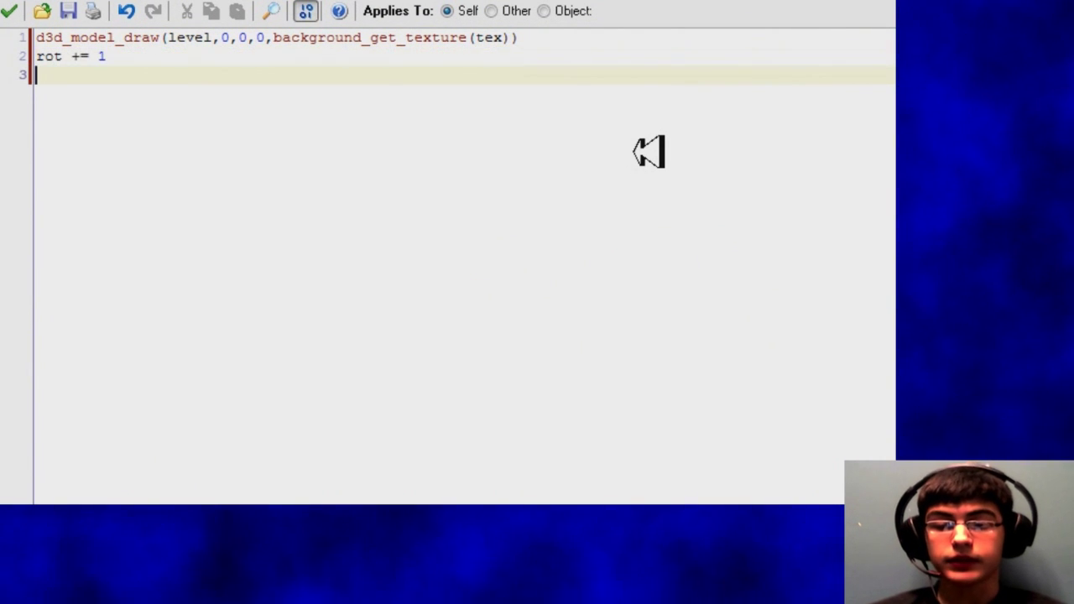
{"action": "type", "text": "d3d_tran"}
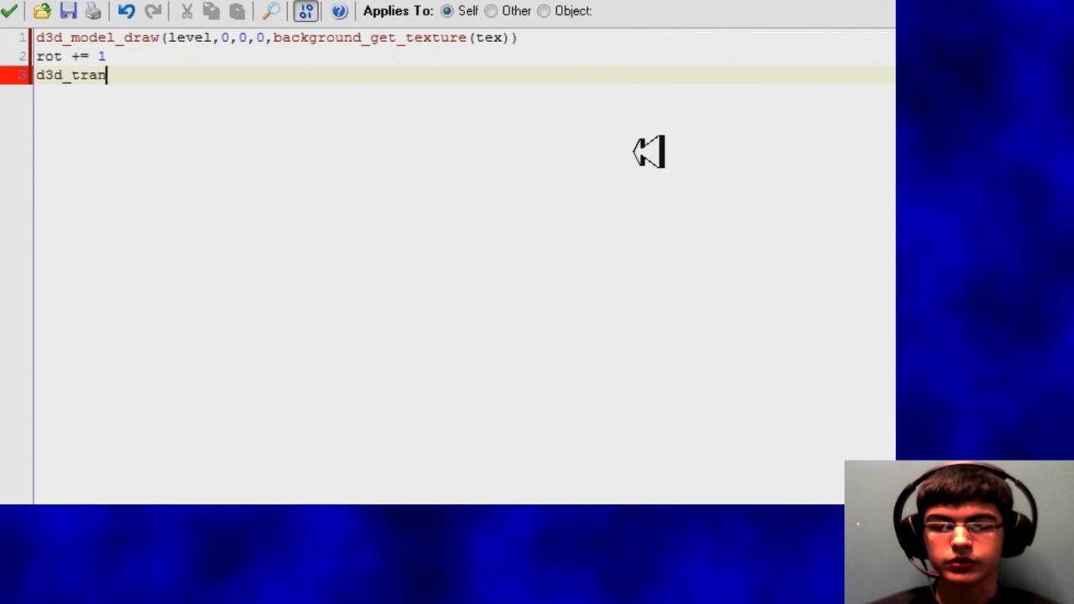
{"action": "type", "text": "s"}
{"action": "key", "text": "Down"}
{"action": "key", "text": "Down"}
{"action": "key", "text": "Down"}
{"action": "key", "text": "Down"}
{"action": "key", "text": "Down"}
{"action": "key", "text": "Down"}
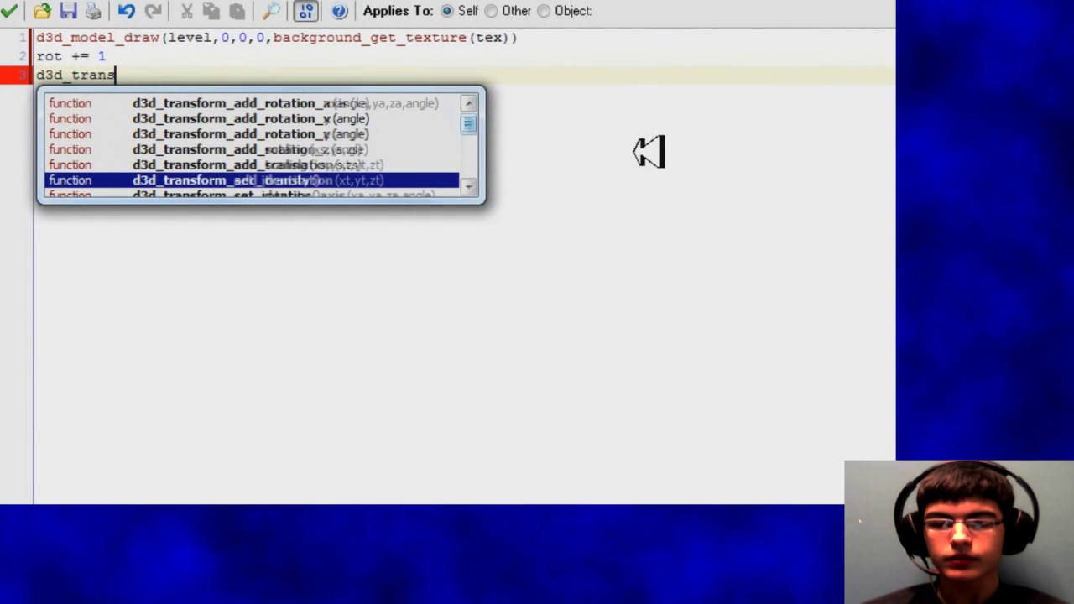
{"action": "key", "text": "Return"}
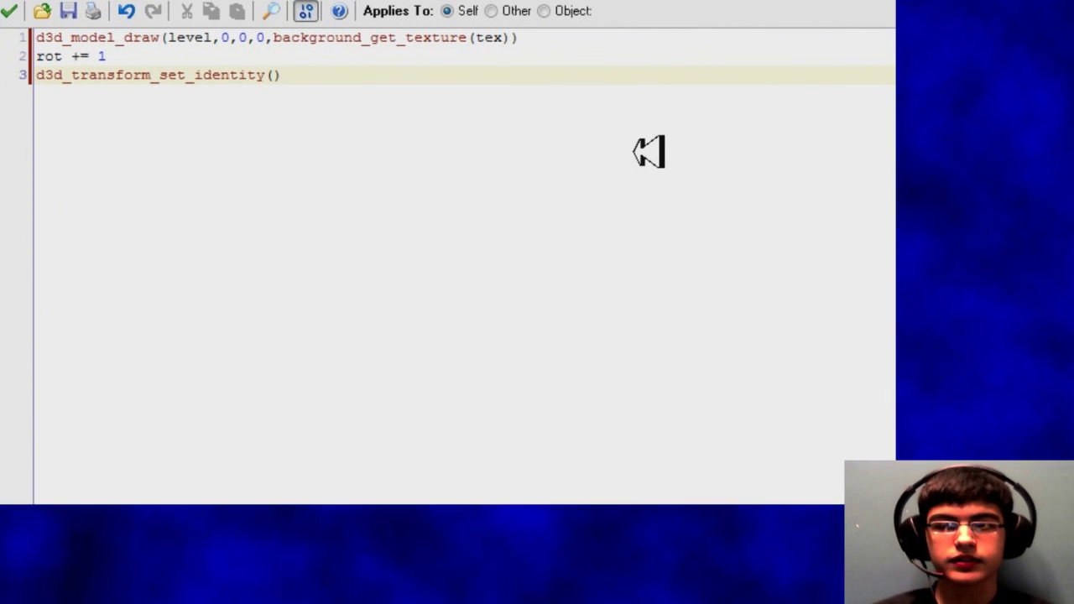
- Add a d3d_transform_add_rotation_z(rot) line
{"action": "key", "text": "Return"}
{"action": "type", "text": "d3d_t"}
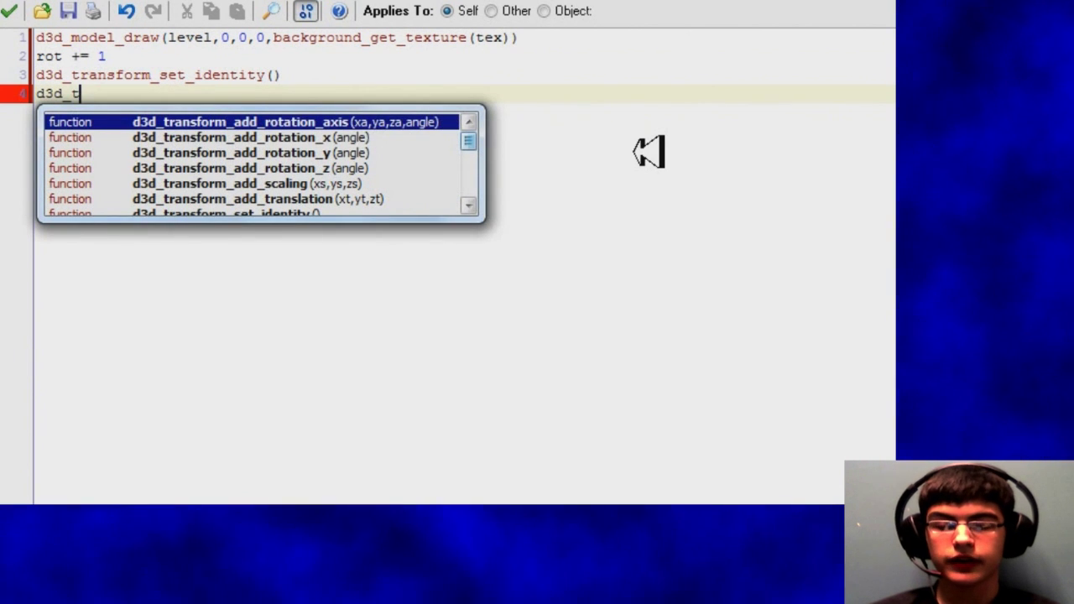
{"action": "key", "text": "Down"}
{"action": "key", "text": "Down"}
{"action": "key", "text": "Down"}
{"action": "key", "text": "Return"}
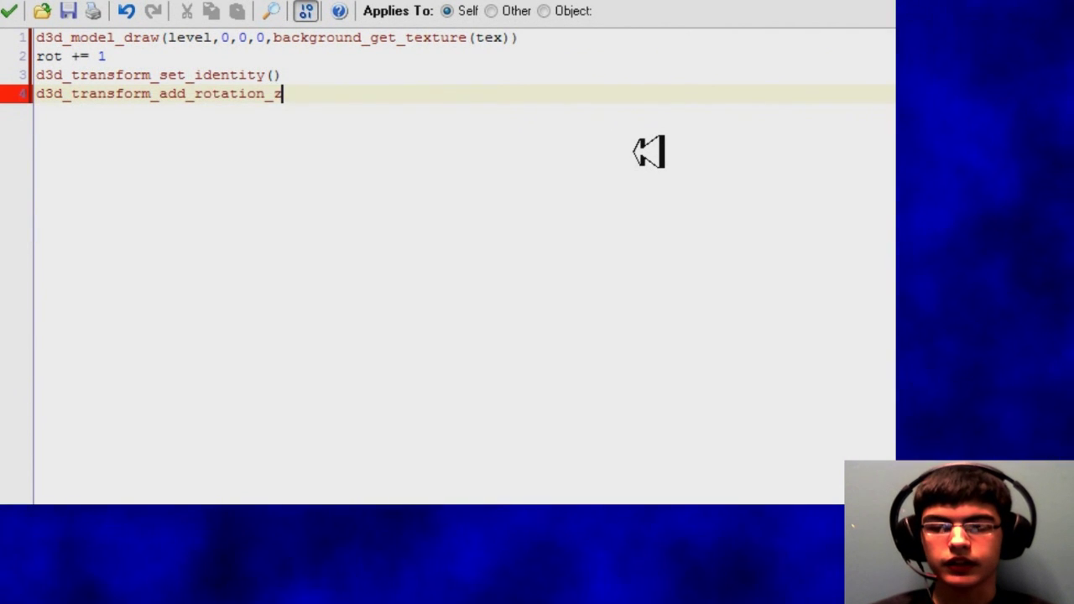
{"action": "type", "text": "(rot)"}
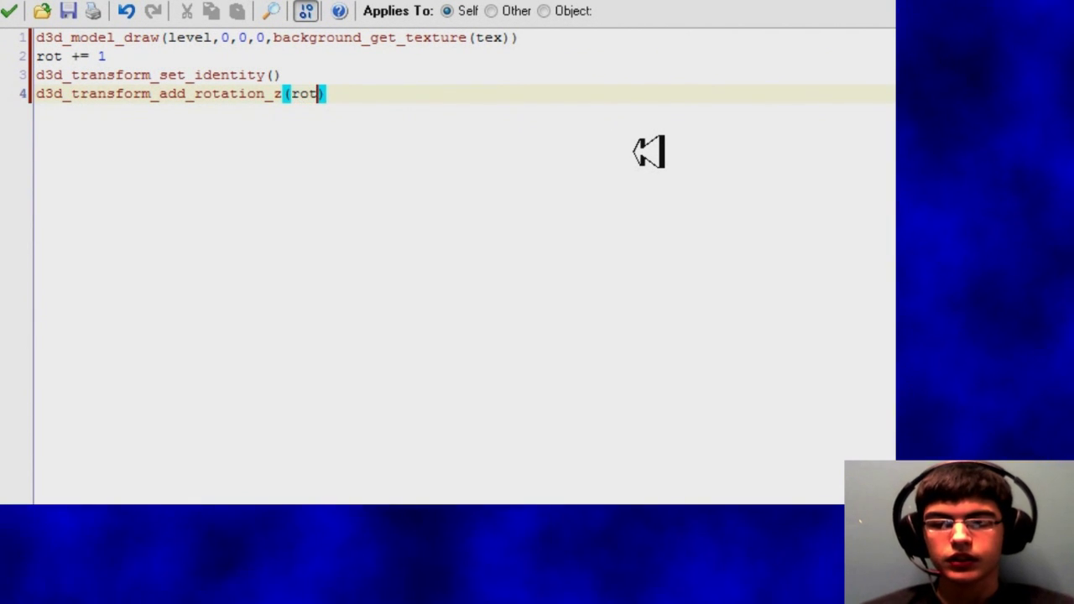
- Duplicate the rotation line as d3d_transform_add_rotation_y(rot)
{"action": "left_click_drag", "start_coordinate": [333, 93], "coordinate": [39, 94]}
{"action": "key", "text": "ctrl+c"}
{"action": "left_click", "coordinate": [367, 93]}
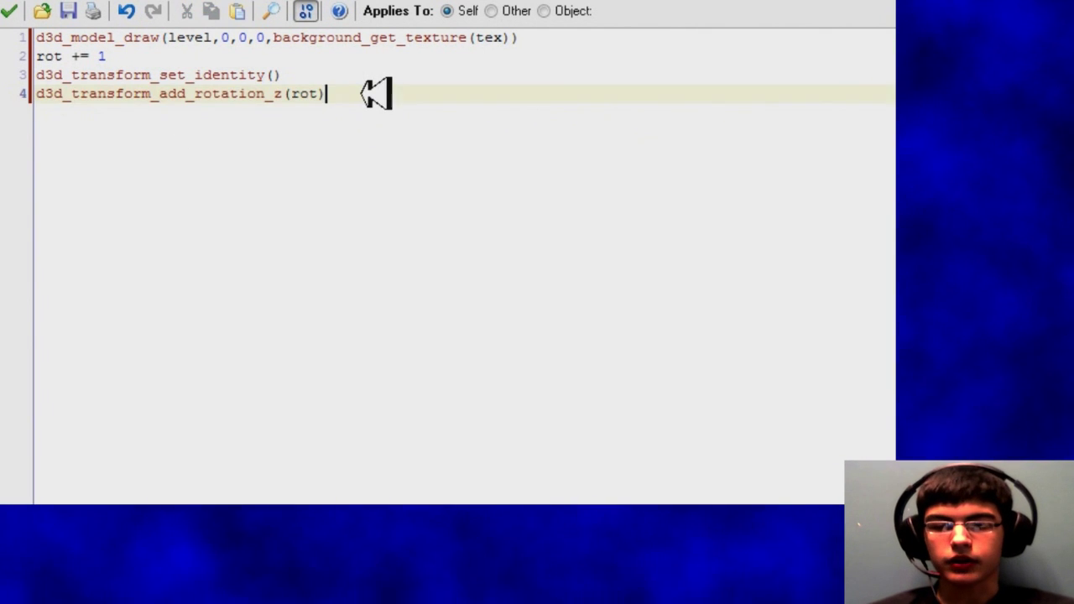
{"action": "key", "text": "Return"}
{"action": "key", "text": "ctrl+v"}
{"action": "left_click_drag", "start_coordinate": [283, 113], "coordinate": [273, 112]}
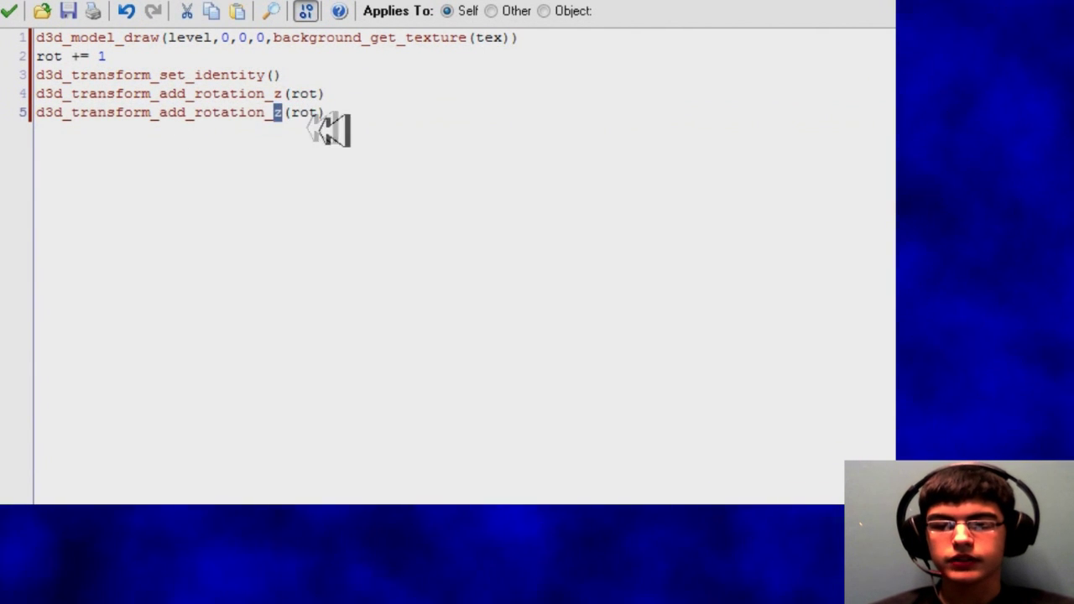
{"action": "type", "text": "y"}
{"action": "left_click", "coordinate": [365, 127]}
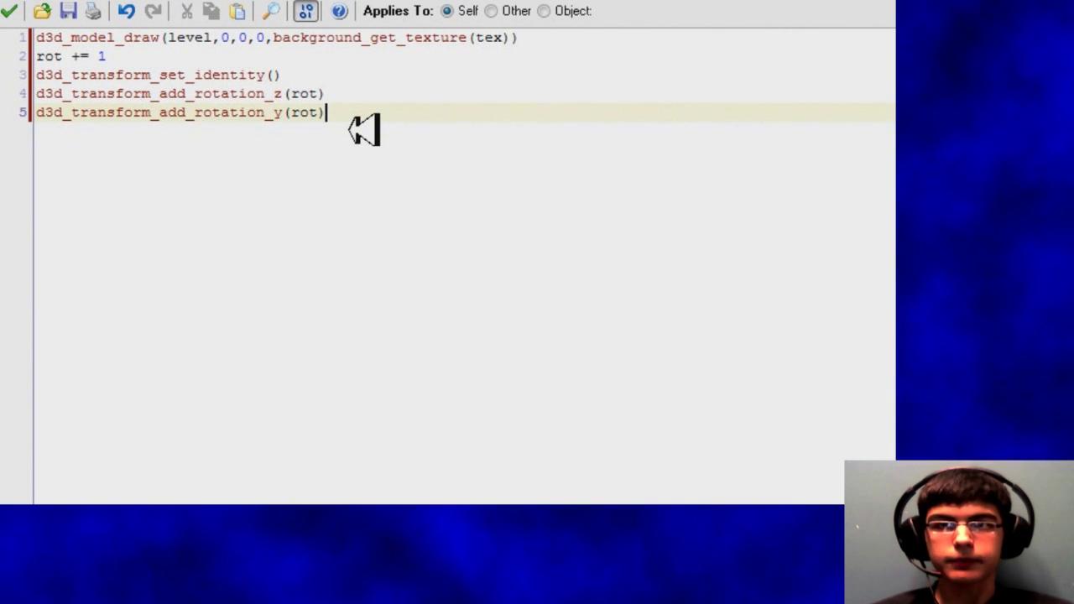
{"action": "key", "text": "Return"}
- Draw an ellipsoid from -rad to rad textured with background_get_texture(space_tex), 10×10 segments
{"action": "type", "text": "d3d_draw"}
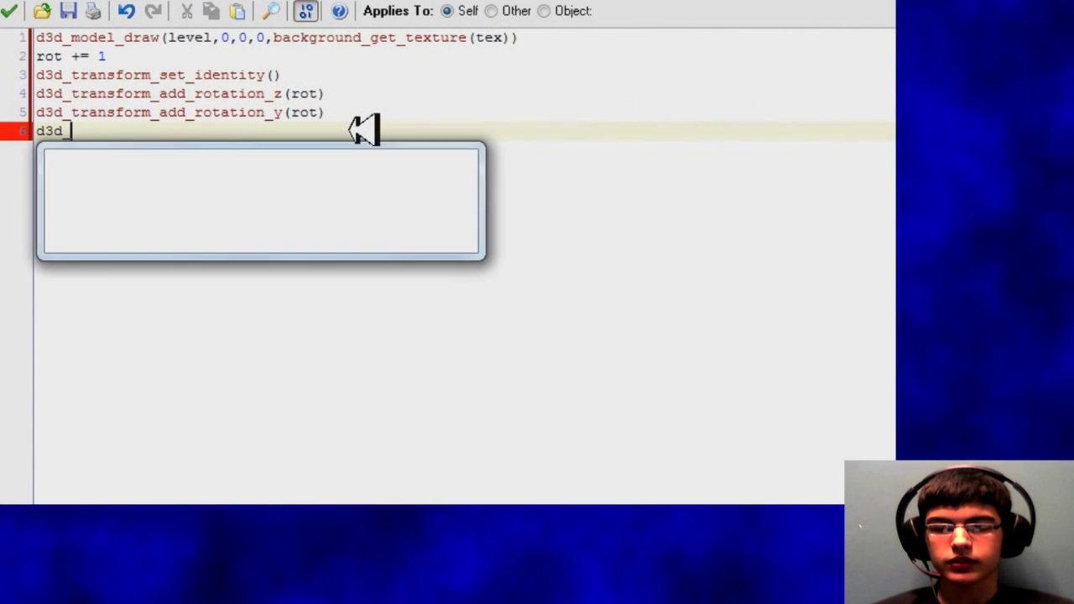
{"action": "key", "text": "Down"}
{"action": "key", "text": "Down"}
{"action": "key", "text": "Down"}
{"action": "key", "text": "Return"}
{"action": "type", "text": "()"}
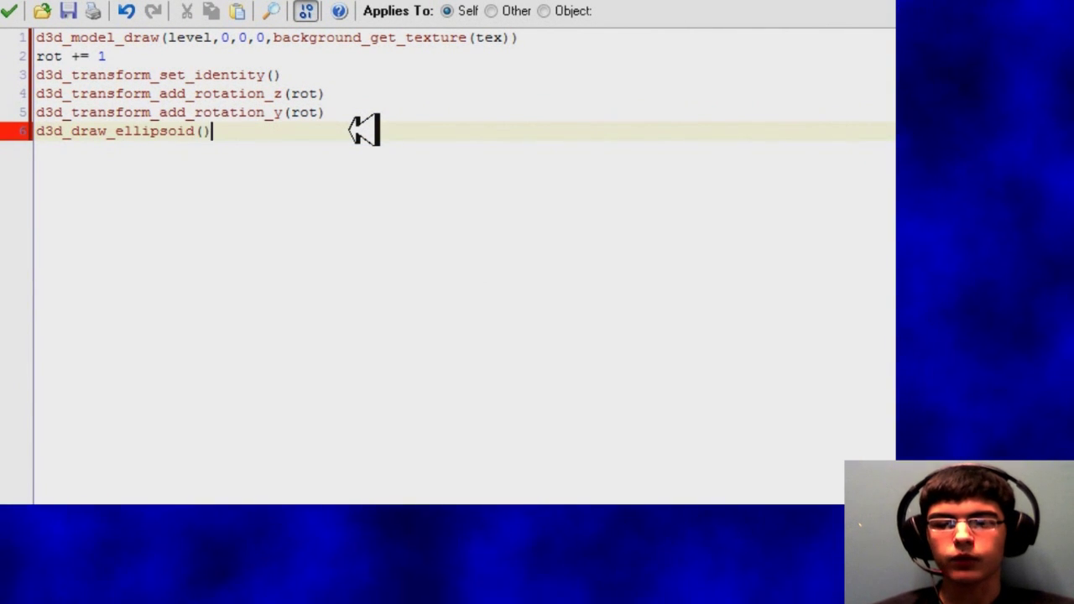
{"action": "type", "text": "-rad"}
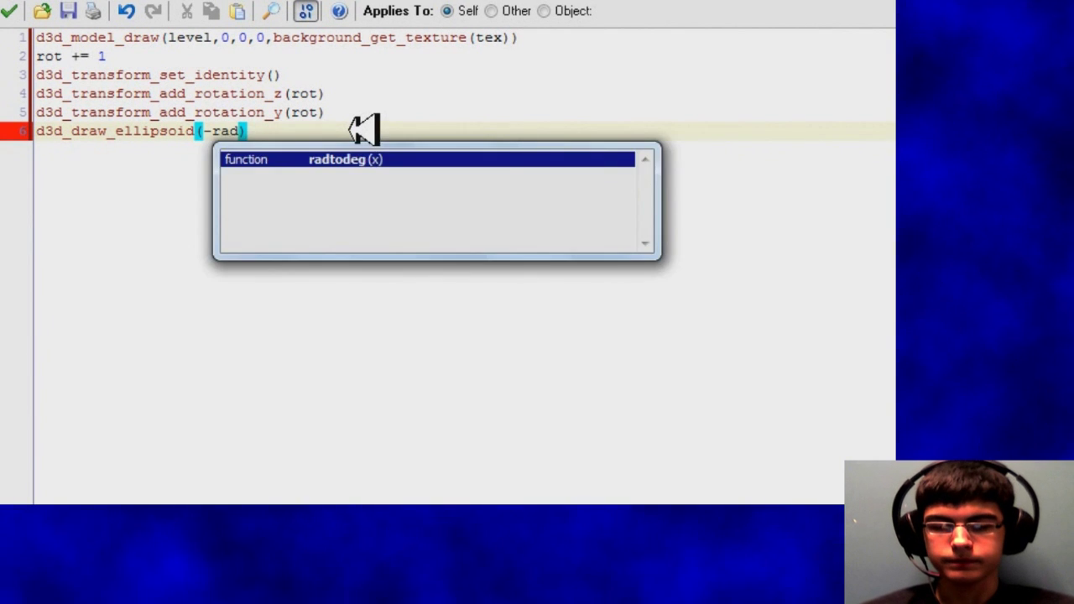
{"action": "type", "text": ","}
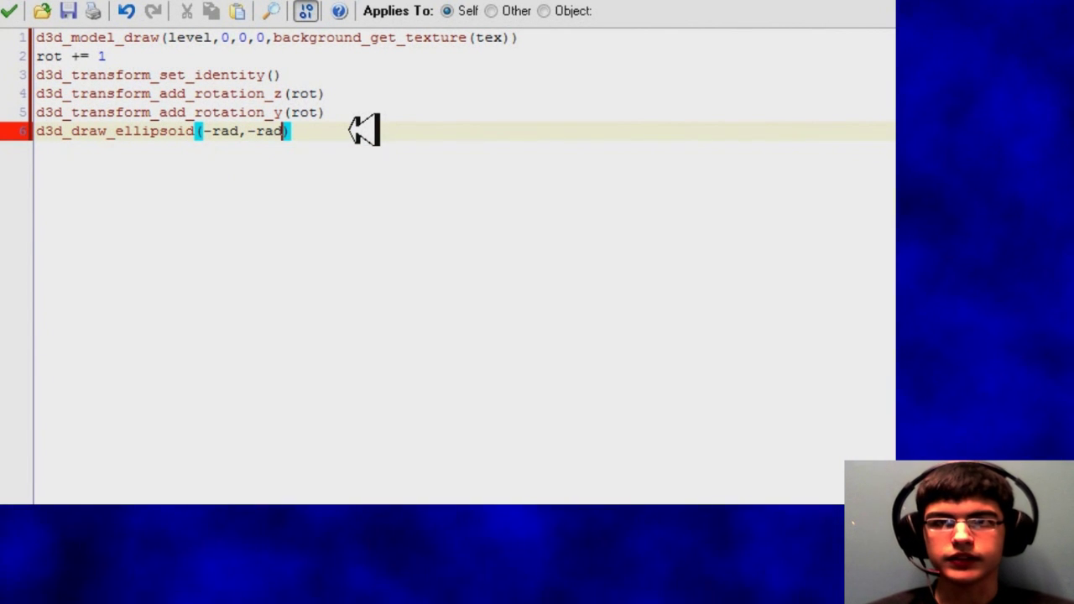
{"action": "type", "text": "-rad"}
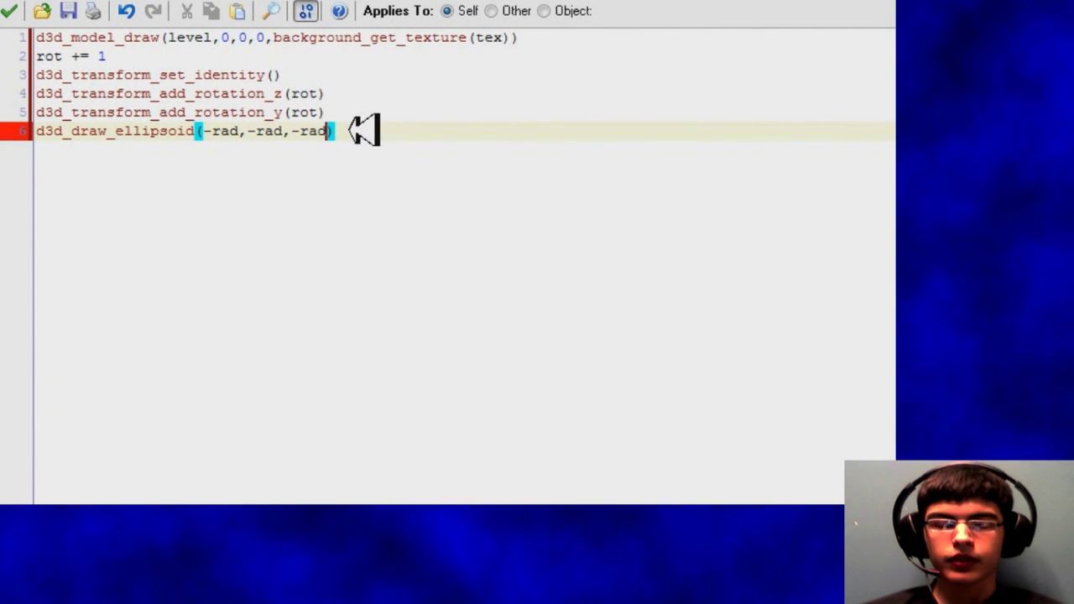
{"action": "type", "text": ",rad,rad,"}
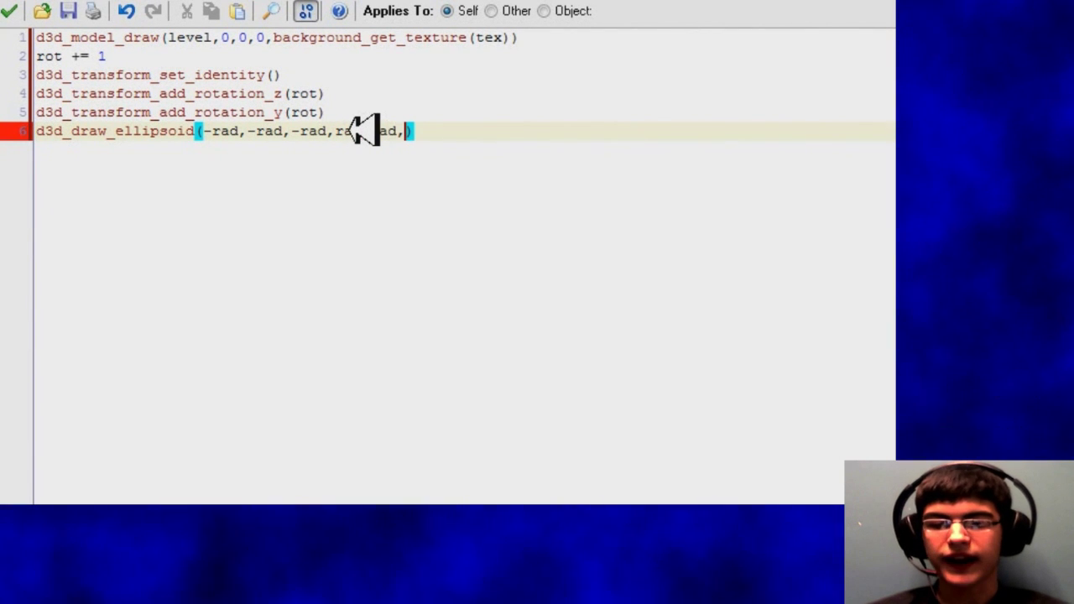
{"action": "type", "text": "rad,back"}
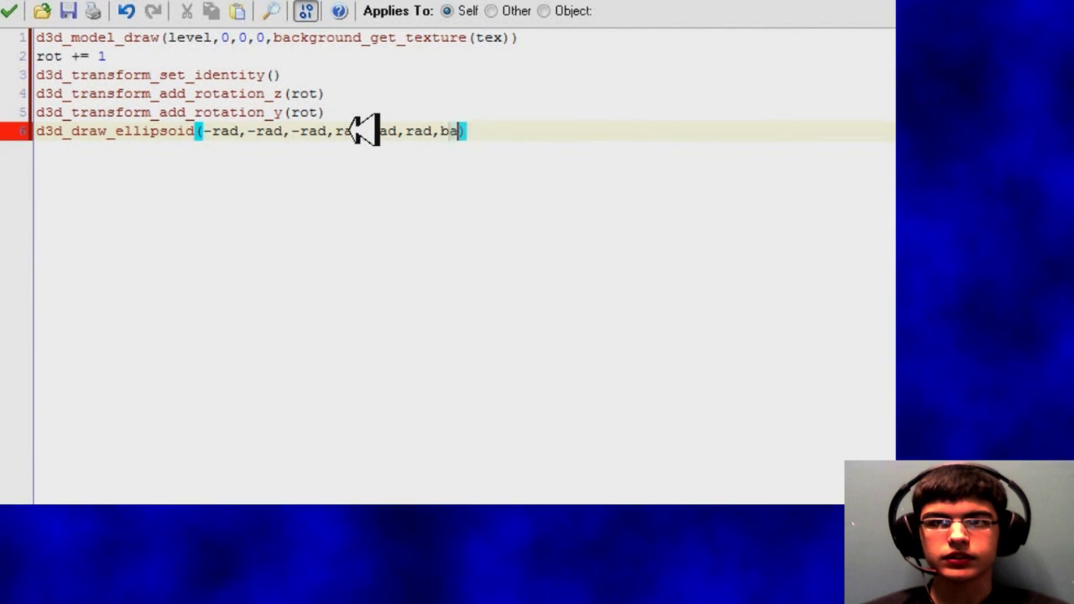
{"action": "type", "text": "ground_get_"}
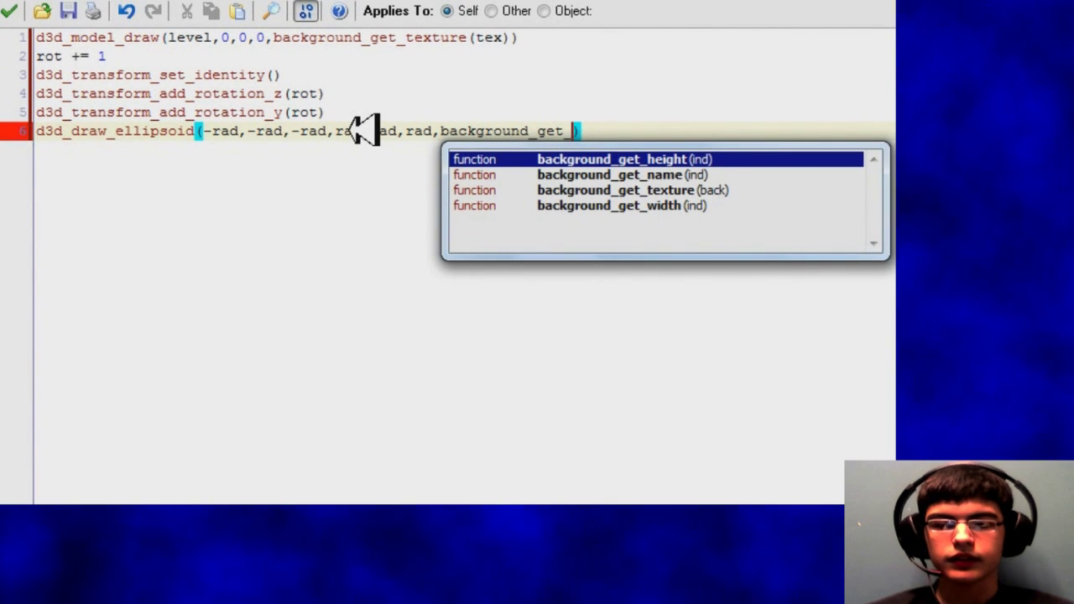
{"action": "type", "text": "t"}
{"action": "key", "text": "Return"}
{"action": "type", "text": "space_tex),"}
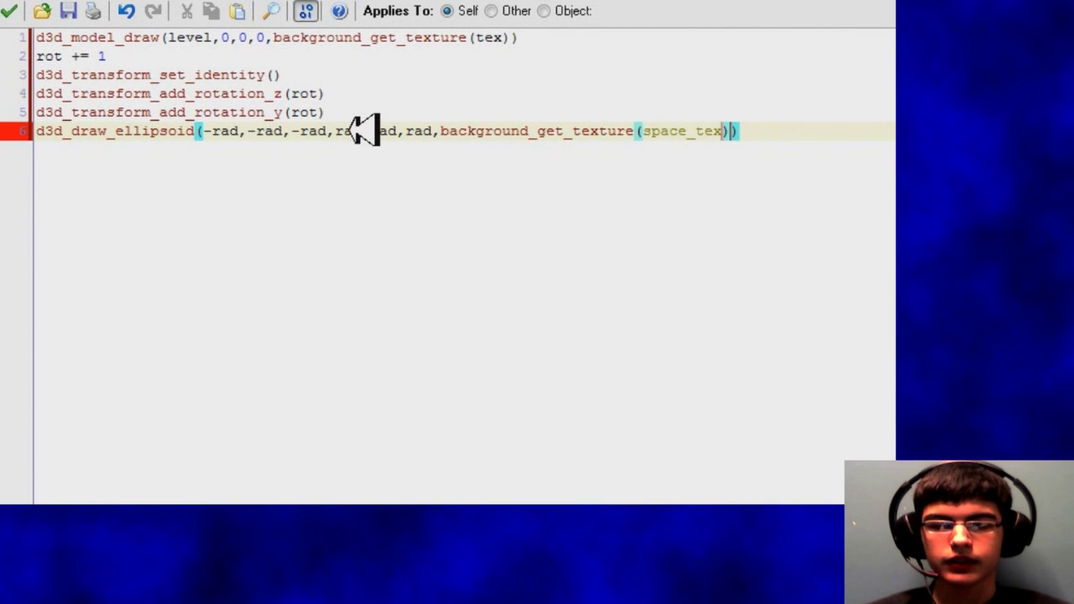
{"action": "type", "text": "10,10,30"}
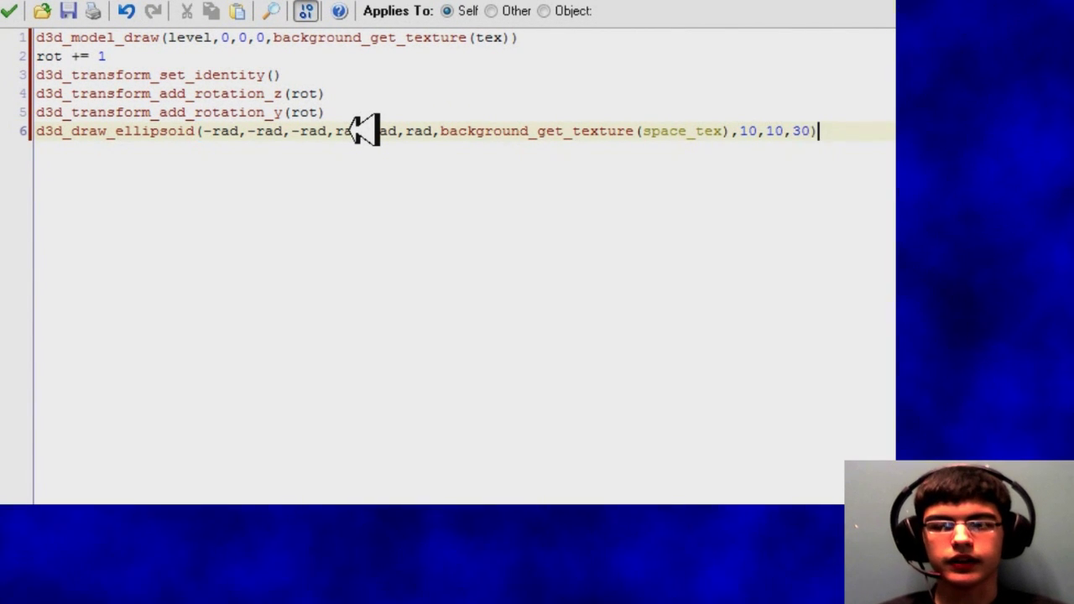
- Reset the transform with d3d_transform_set_identity() after the sphere and select the sphere lines
{"action": "key", "text": "Return"}
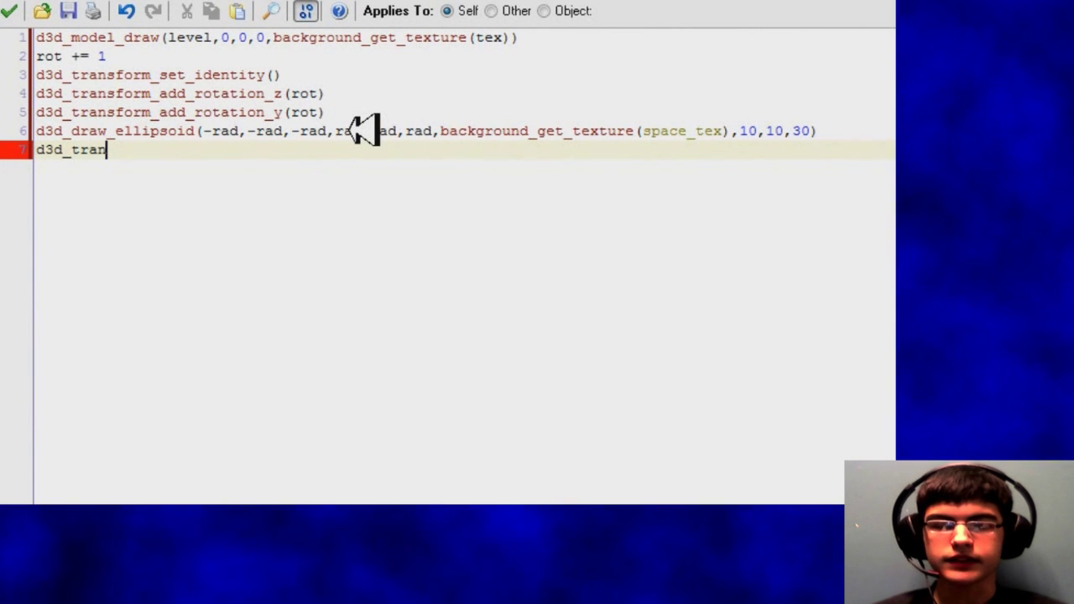
{"action": "type", "text": "d3d_tran"}
{"action": "key", "text": "Down"}
{"action": "key", "text": "Down"}
{"action": "key", "text": "Down"}
{"action": "key", "text": "Down"}
{"action": "key", "text": "Down"}
{"action": "key", "text": "Down"}
{"action": "key", "text": "Return"}
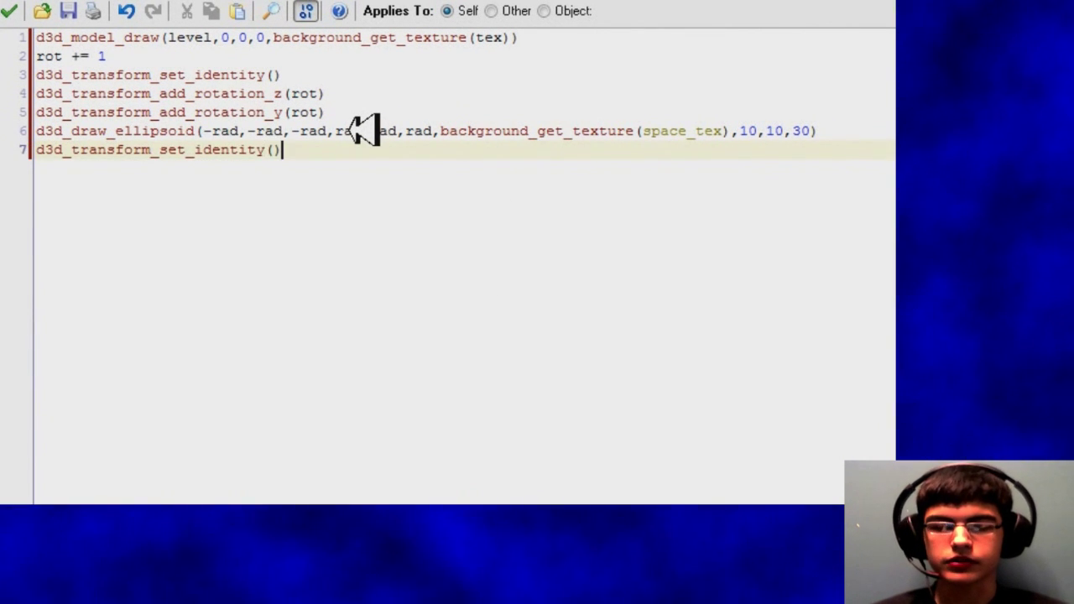
{"action": "key", "text": "Return"}
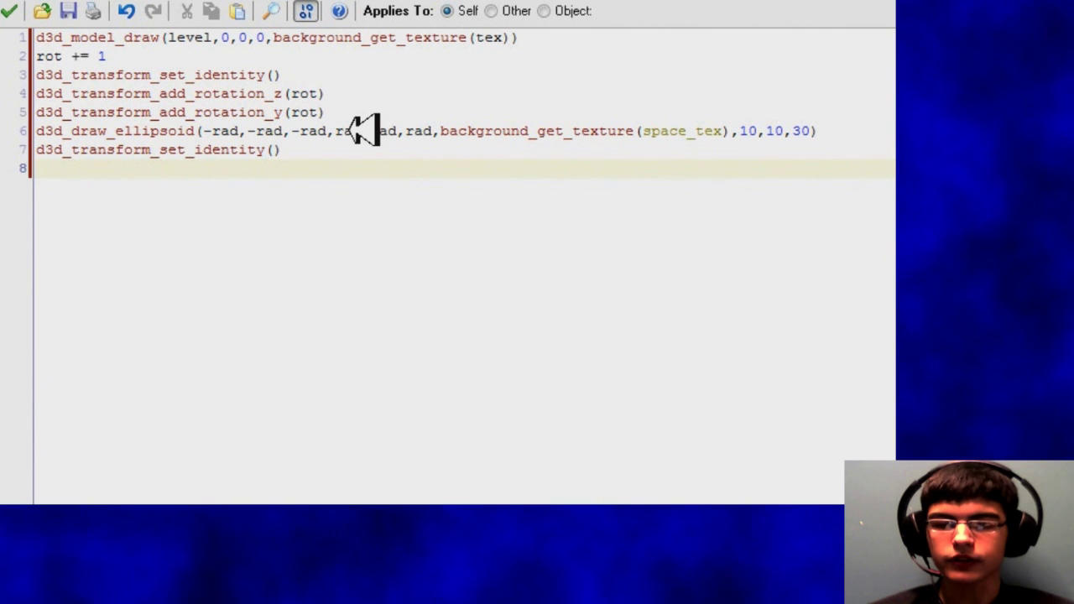
{"action": "left_click_drag", "start_coordinate": [42, 76], "coordinate": [403, 171]}
{"action": "key", "text": "ctrl+c"}
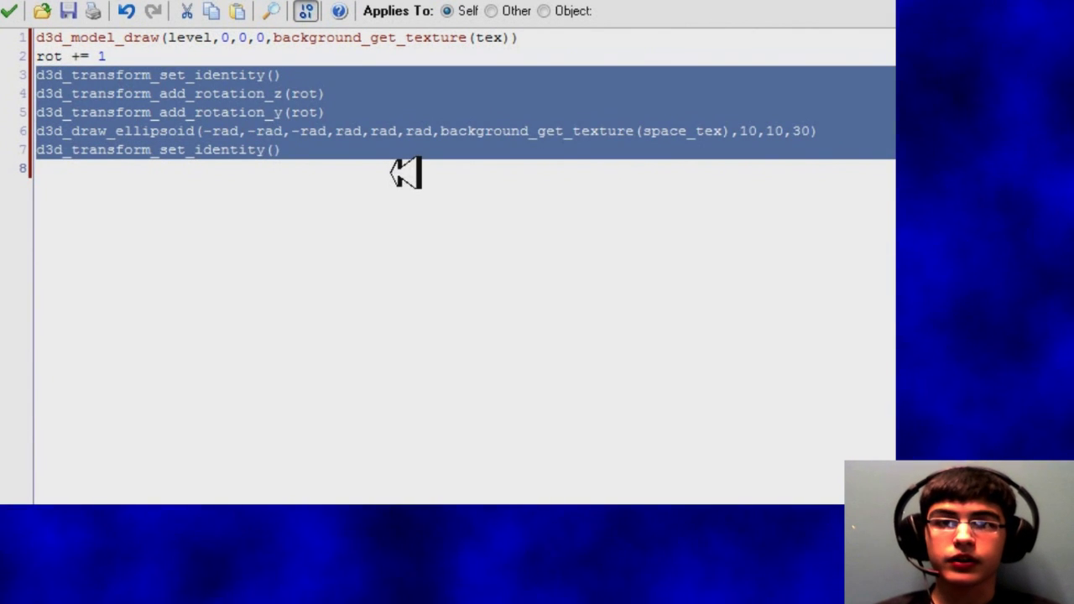
- Paste a copy of the sphere code, rotating by -rot around z and x instead
{"action": "left_click", "coordinate": [407, 222]}
{"action": "key", "text": "Return"}
{"action": "key", "text": "ctrl+v"}
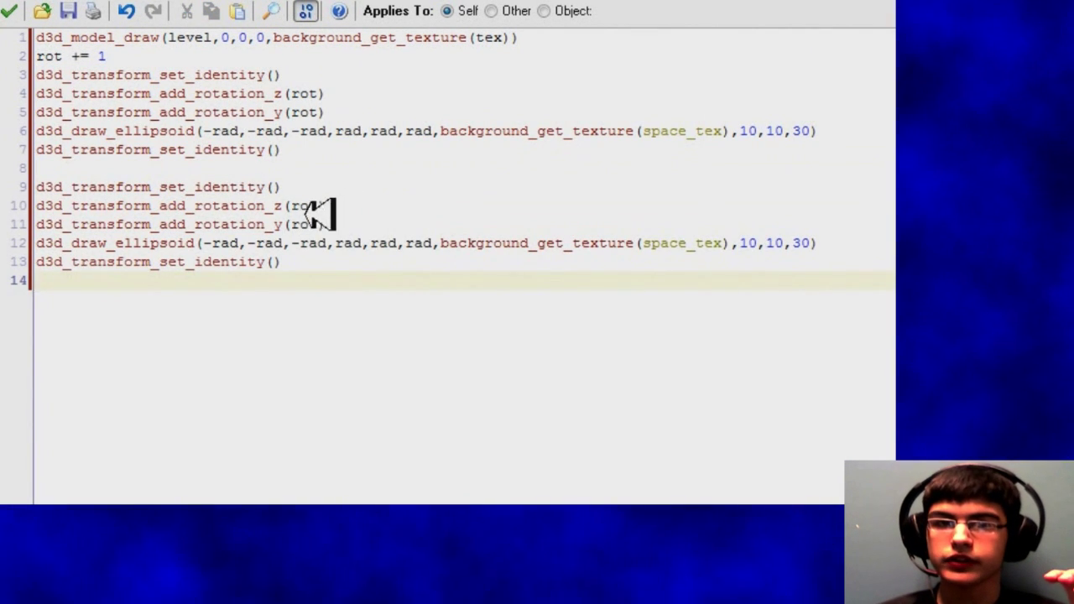
{"action": "left_click", "coordinate": [284, 224]}
{"action": "key", "text": "shift+Left"}
{"action": "type", "text": "x"}
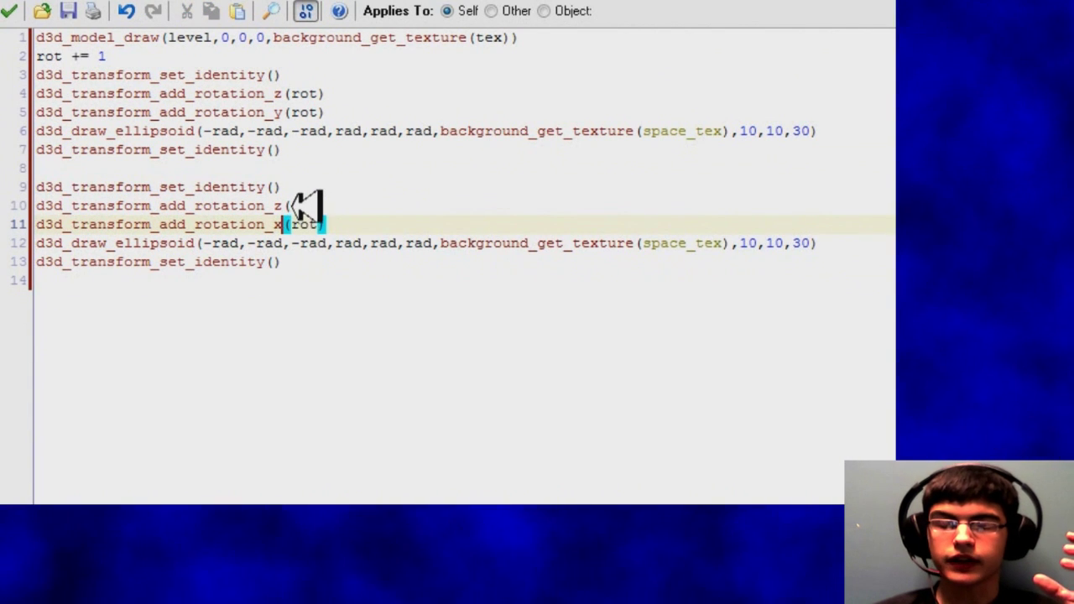
{"action": "left_click", "coordinate": [291, 206]}
{"action": "left_click", "coordinate": [292, 224]}
{"action": "type", "text": "-"}
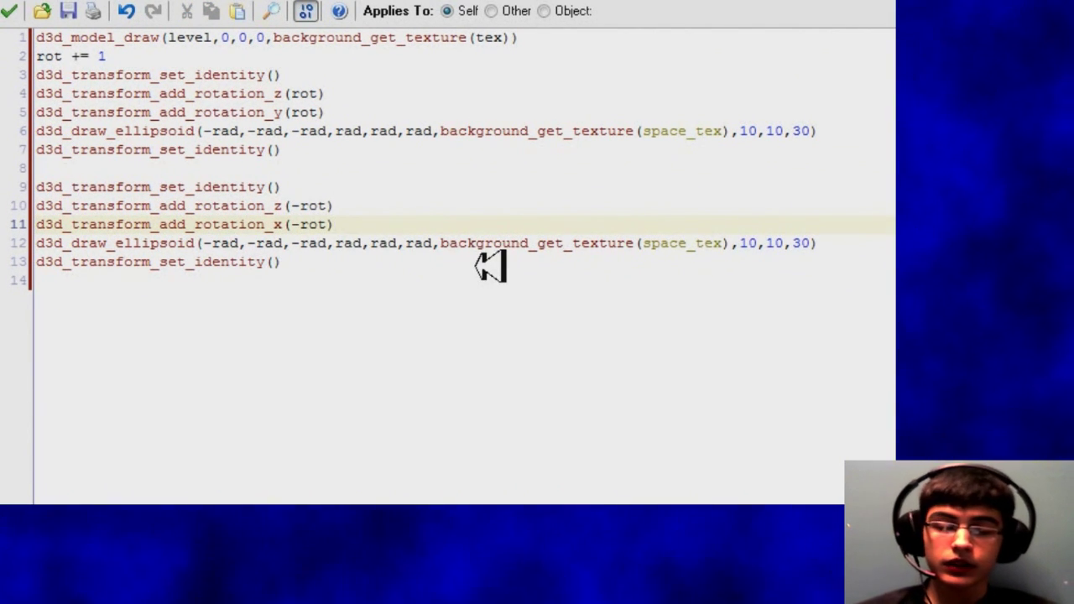
- Surround the second sphere with draw_set_alpha(0.5) before and draw_set_alpha(1) after
{"action": "key", "text": "End"}
{"action": "key", "text": "Return"}
{"action": "type", "text": "dr"}
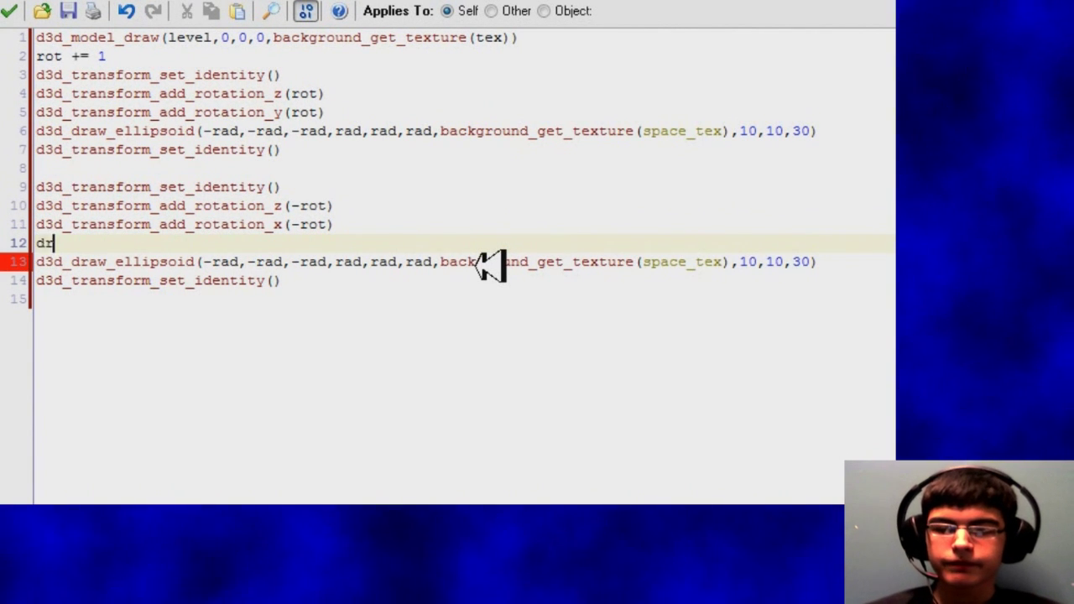
{"action": "type", "text": "aw "}
{"action": "type", "text": "set_alp"}
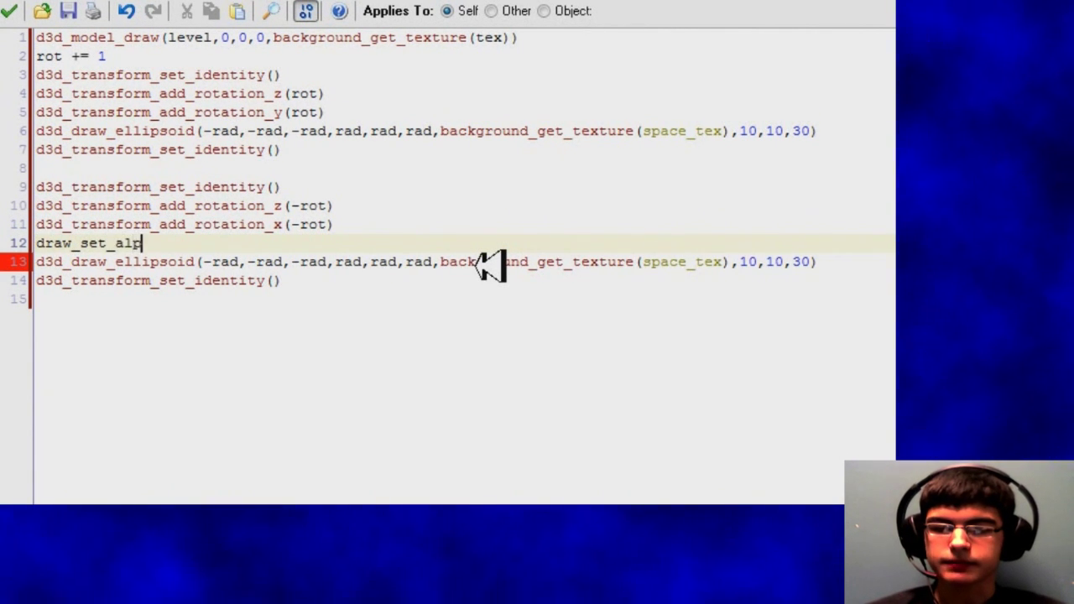
{"action": "type", "text": "ha()"}
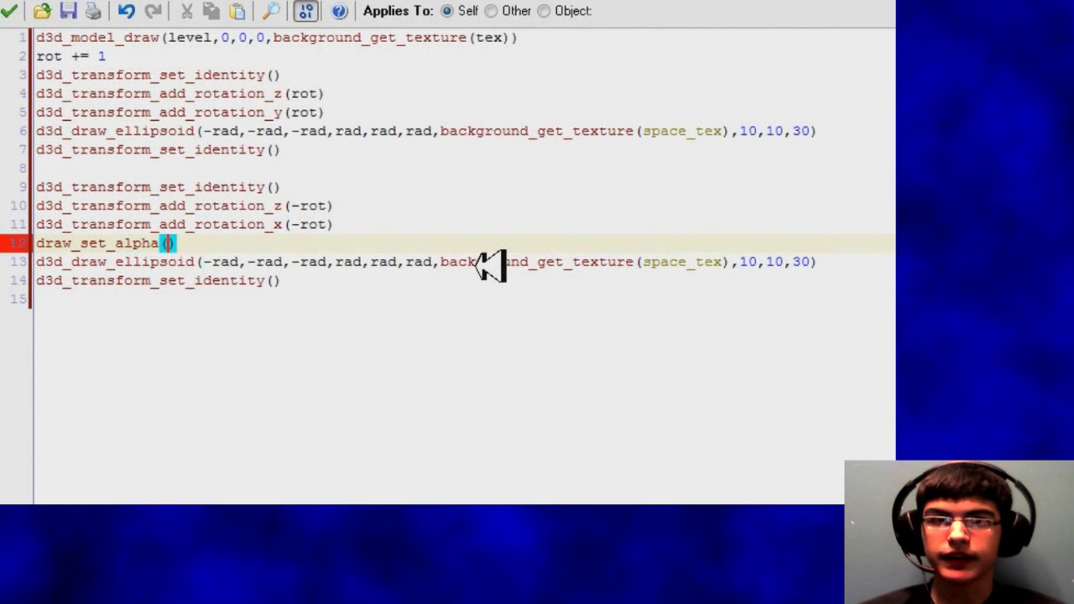
{"action": "type", "text": "0.5"}
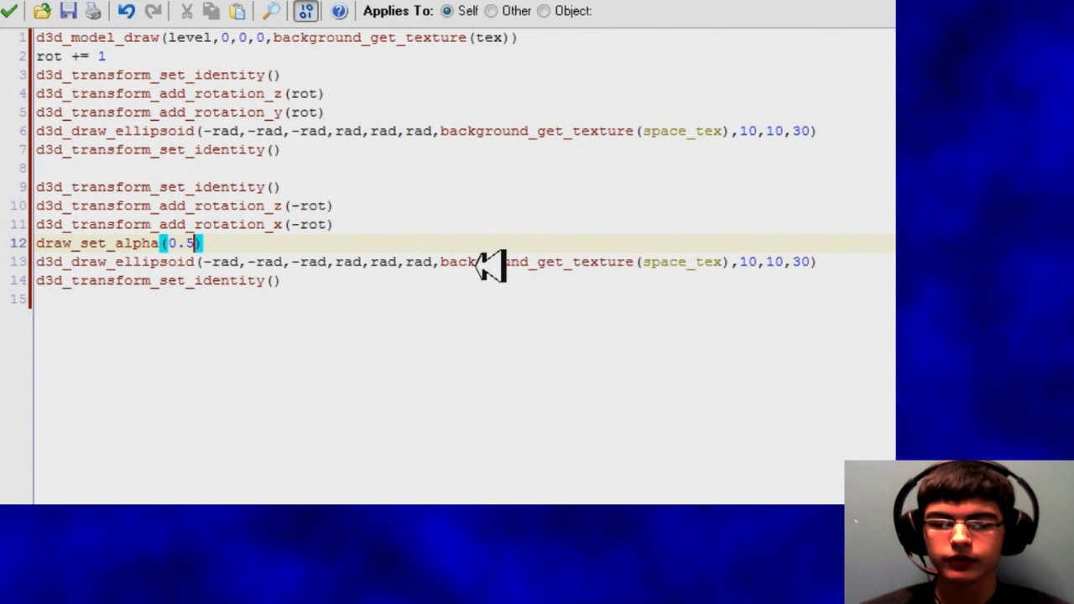
{"action": "left_click", "coordinate": [15, 239]}
{"action": "key", "text": "ctrl+c"}
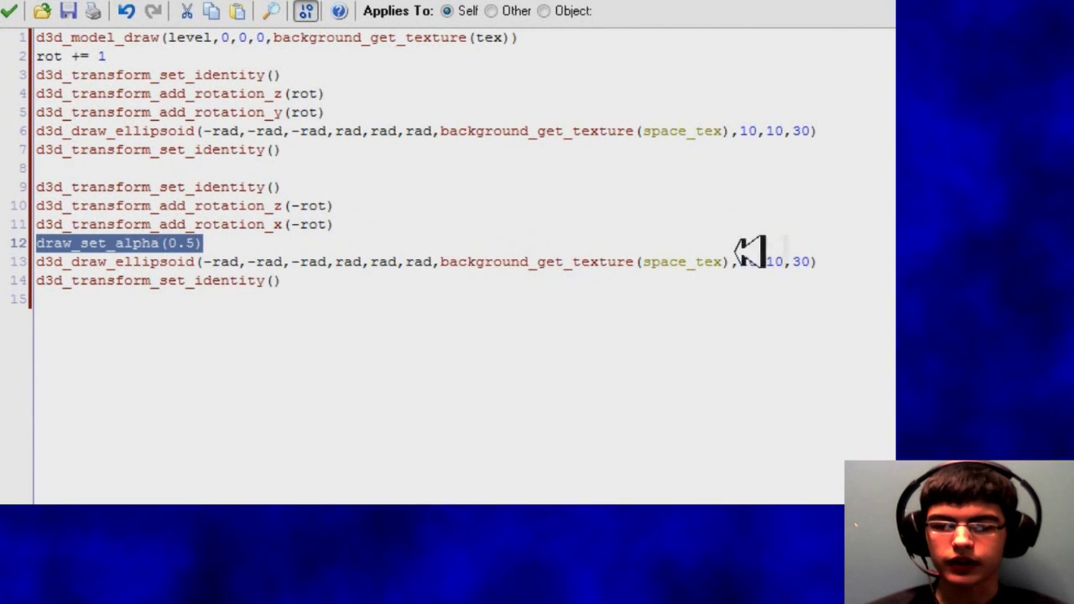
{"action": "left_click", "coordinate": [831, 260]}
{"action": "key", "text": "Return"}
{"action": "key", "text": "ctrl+v"}
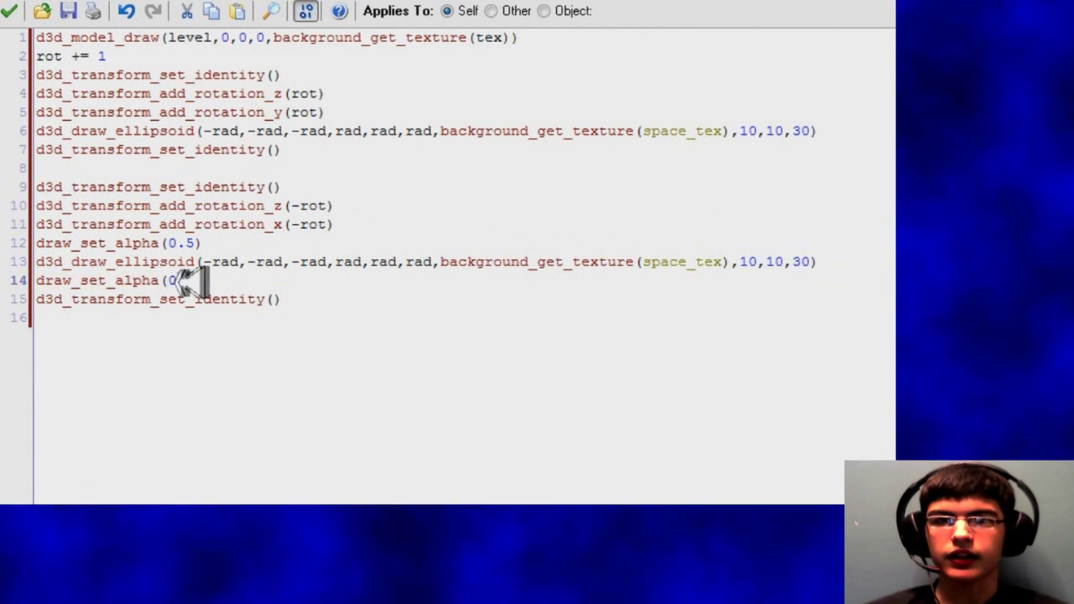
{"action": "left_click_drag", "start_coordinate": [194, 280], "coordinate": [168, 281]}
{"action": "type", "text": "1"}
- Shrink the second sphere with rad -= 100 before its draw and rad += 100 after, then save
{"action": "left_click", "coordinate": [511, 242]}
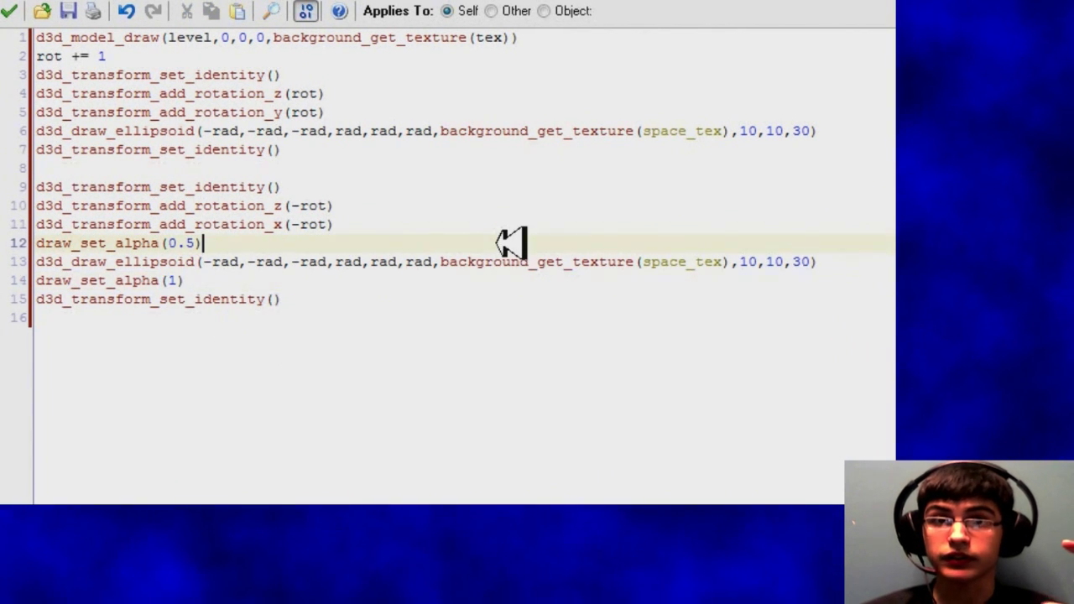
{"action": "key", "text": "Return"}
{"action": "type", "text": "rad "}
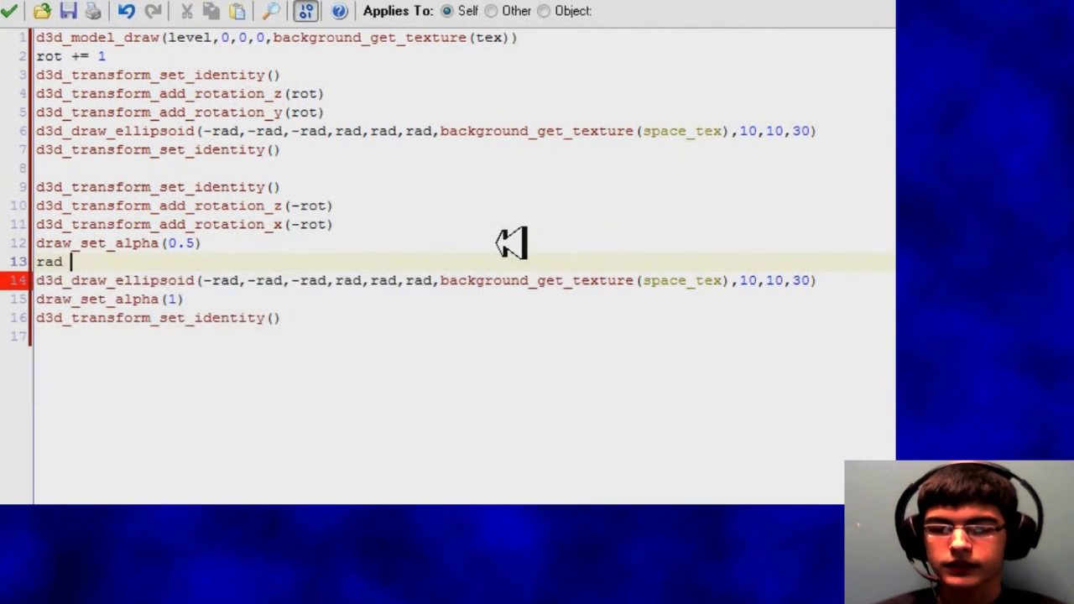
{"action": "type", "text": "-= 100"}
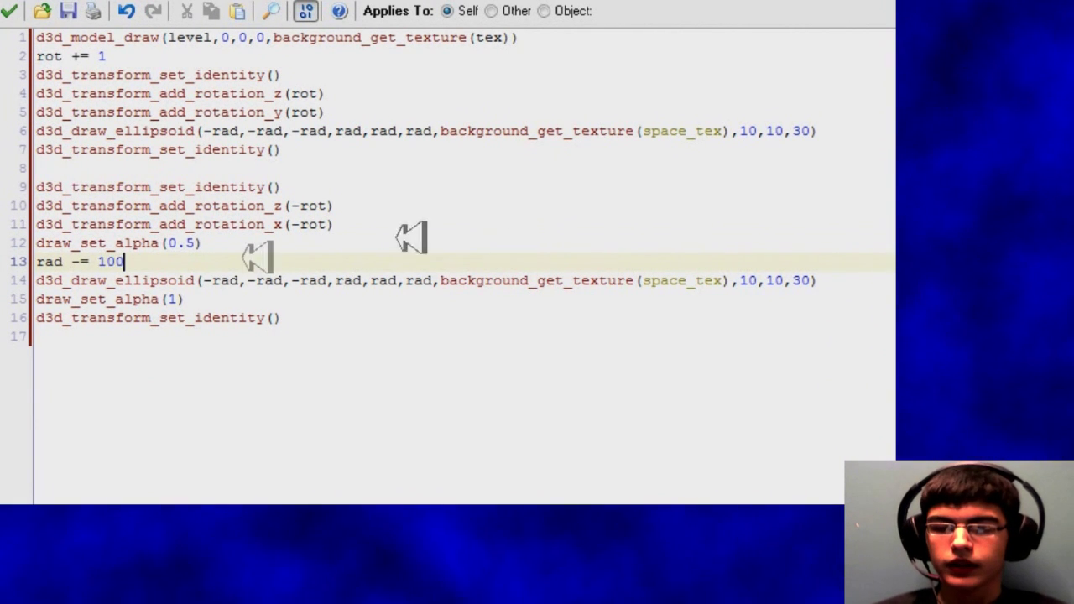
{"action": "left_click_drag", "start_coordinate": [142, 261], "coordinate": [19, 262]}
{"action": "left_click", "coordinate": [863, 279]}
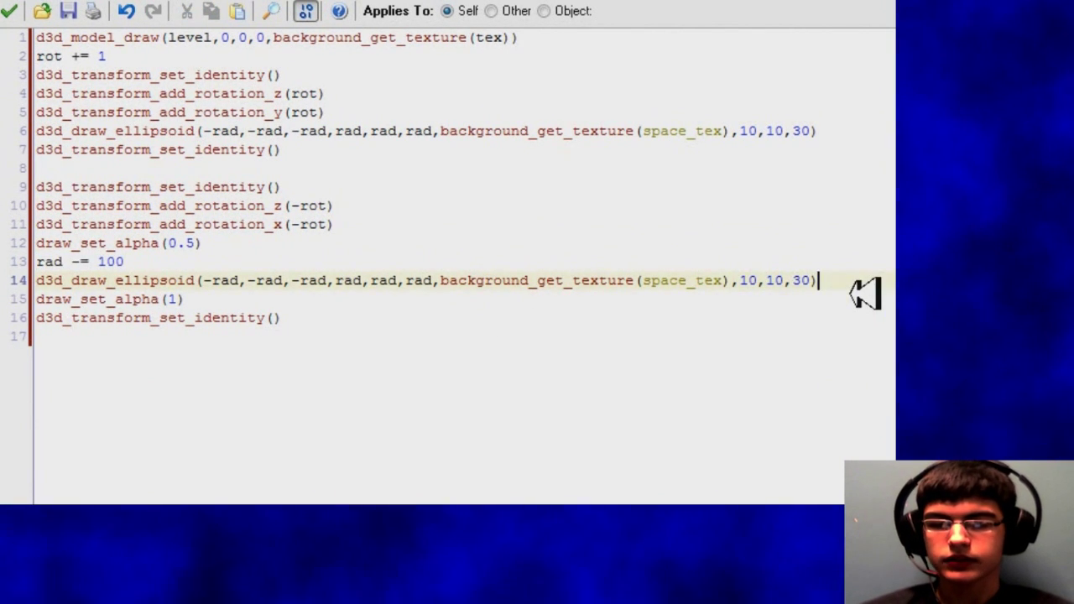
{"action": "key", "text": "Return"}
{"action": "key", "text": "ctrl+v"}
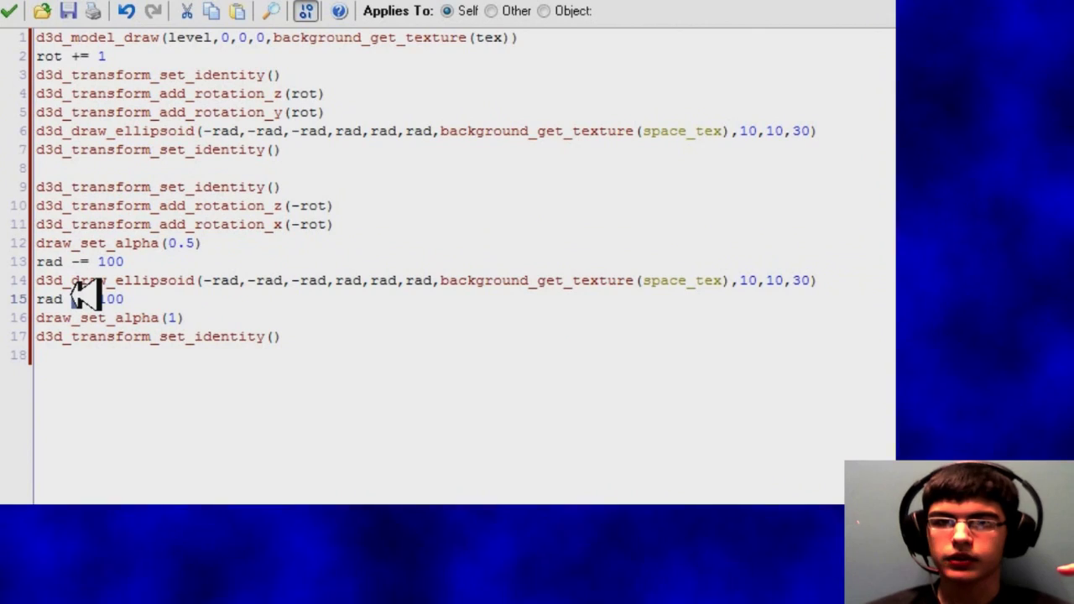
{"action": "left_click", "coordinate": [79, 299]}
{"action": "key", "text": "BackSpace"}
{"action": "type", "text": "+"}
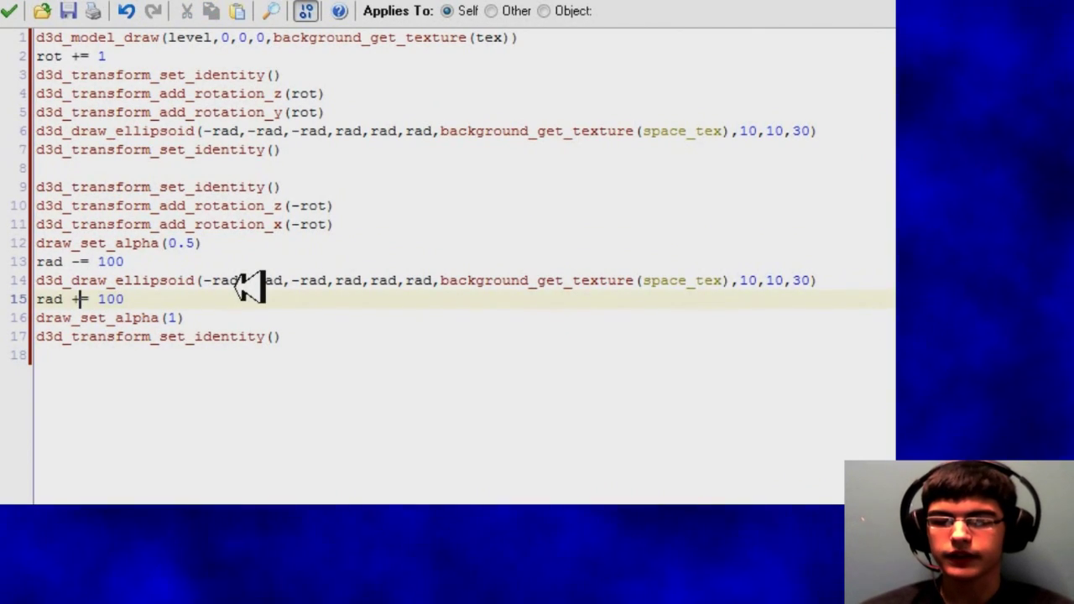
{"action": "left_click", "coordinate": [10, 11]}
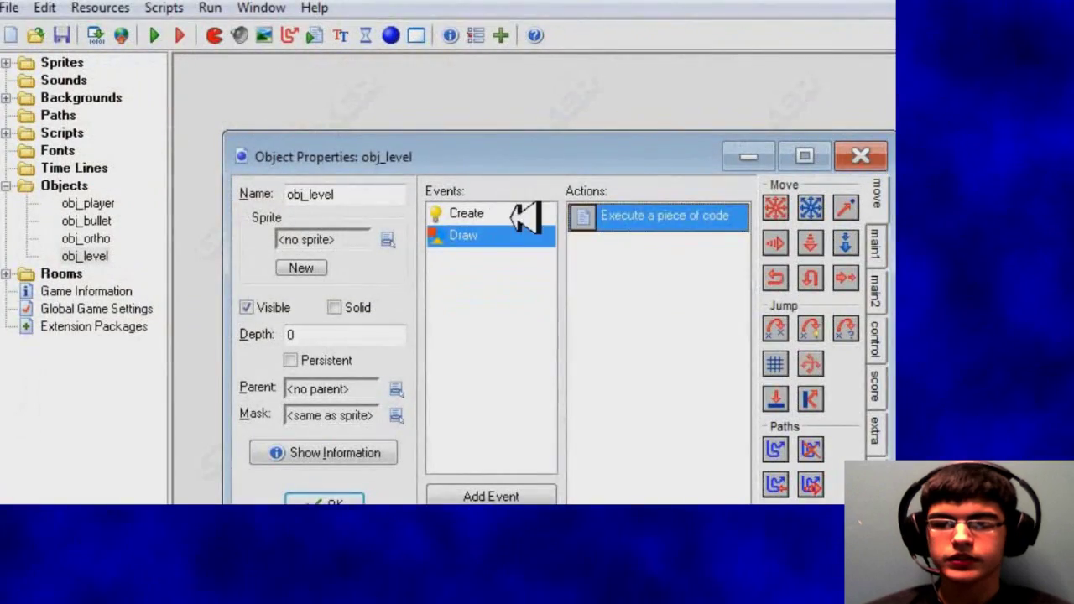
- Append rad = 3000 and rot = 0 to obj_level's Create code and close the object
{"action": "double_click", "coordinate": [651, 220]}
{"action": "key", "text": "ctrl+End"}
{"action": "key", "text": "Return"}
{"action": "type", "text": "rad"}
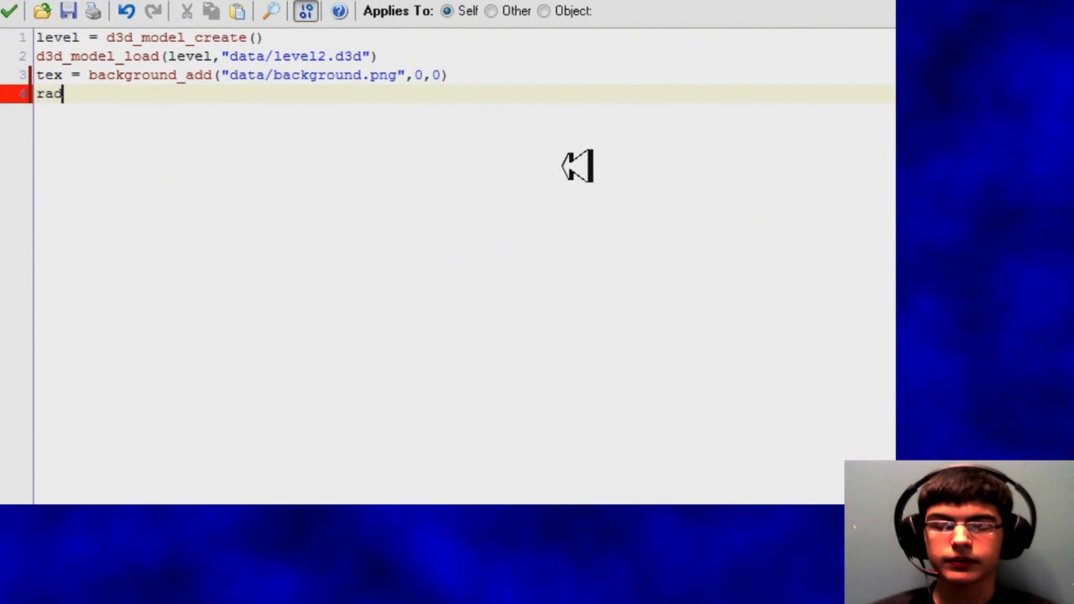
{"action": "type", "text": " = 3000"}
{"action": "key", "text": "Return"}
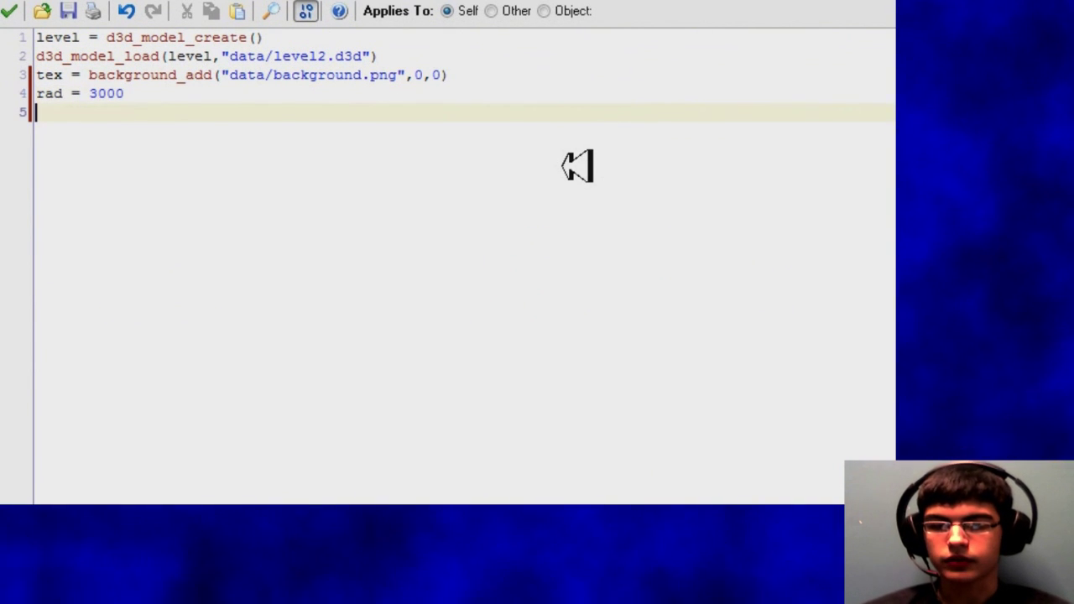
{"action": "type", "text": "rot = 0"}
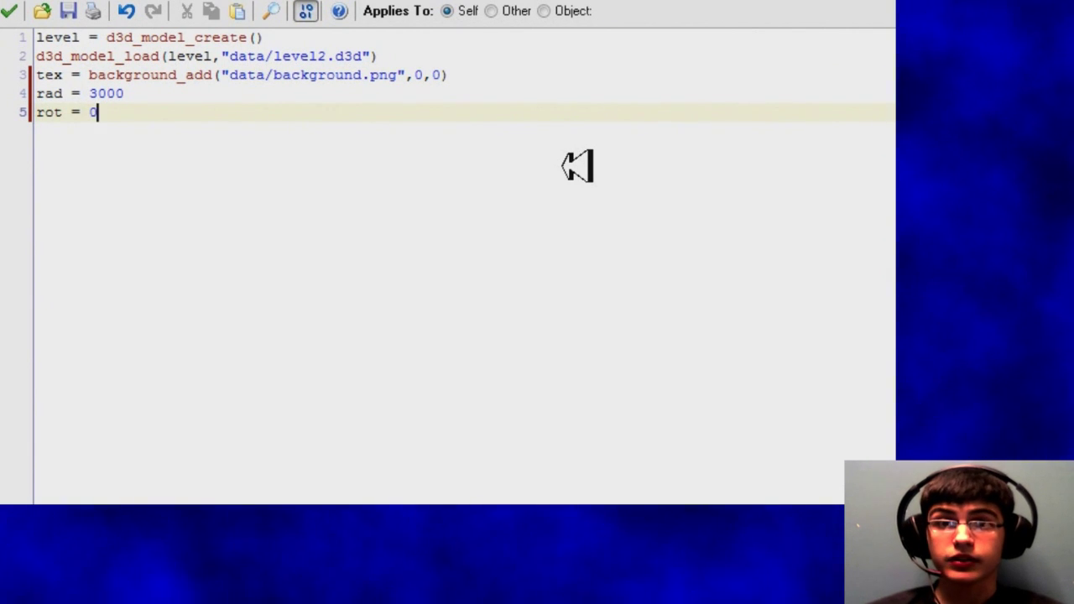
{"action": "left_click", "coordinate": [15, 12]}
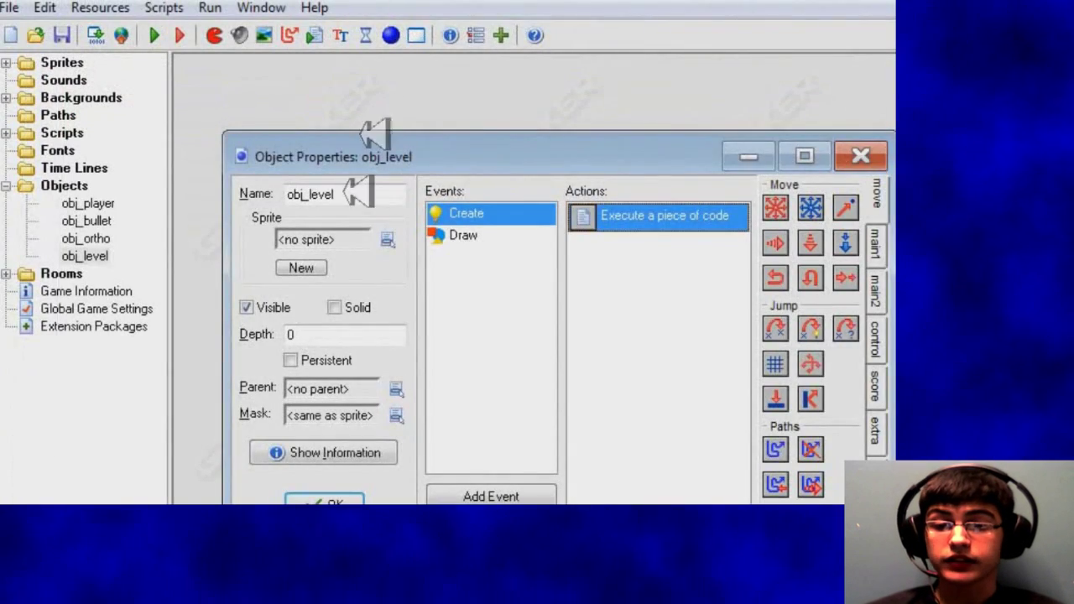
{"action": "left_click", "coordinate": [360, 494]}
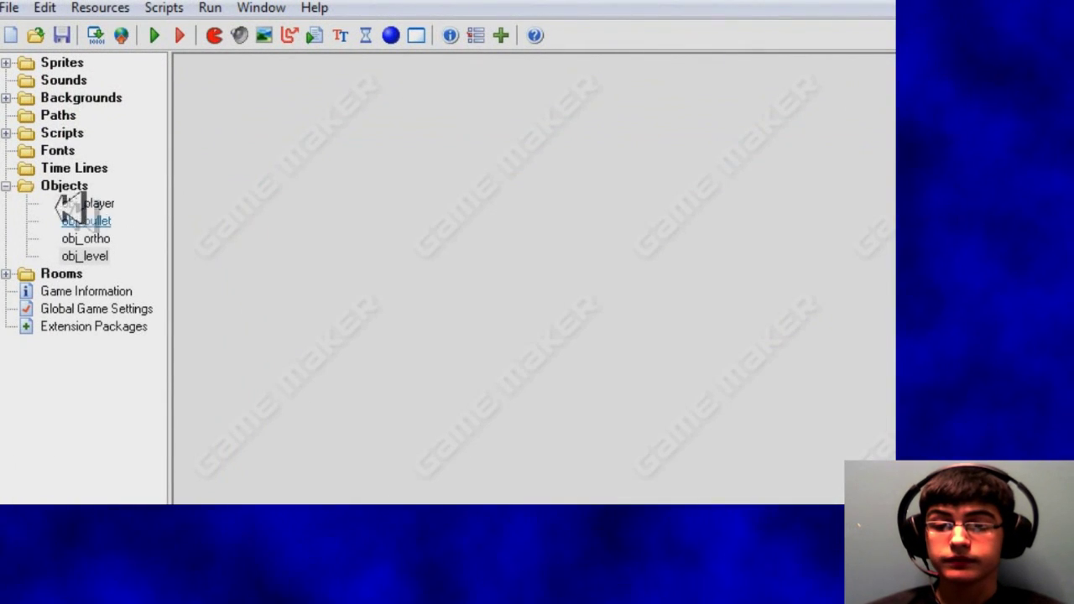
- Save the project, run the game and walk forward through the textured room
{"action": "left_click", "coordinate": [6, 186]}
{"action": "left_click", "coordinate": [62, 36]}
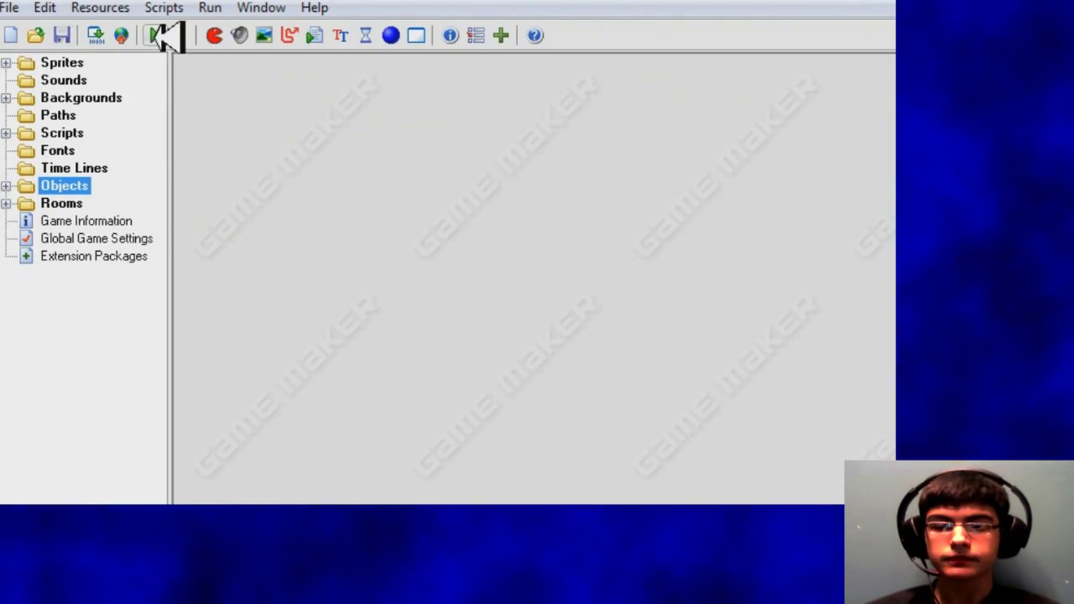
{"action": "left_click", "coordinate": [156, 36]}
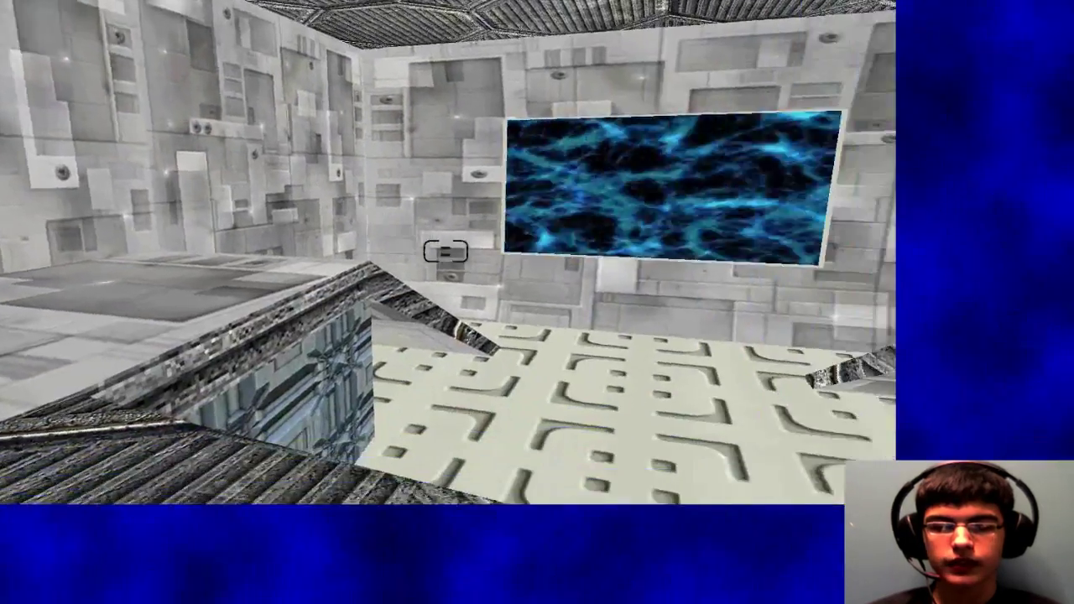
{"action": "key", "text": "w"}
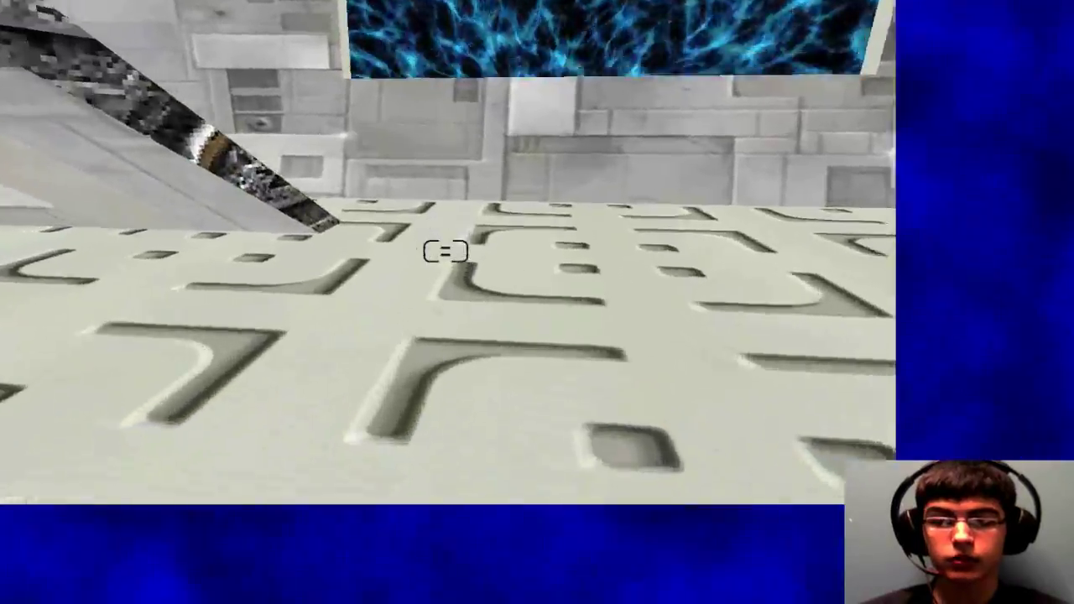